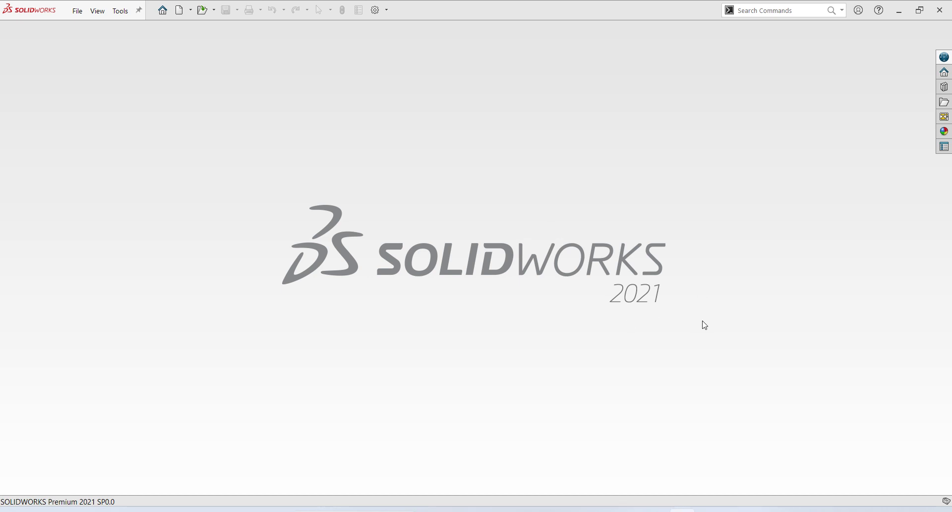
- Check the Ex 02.pdf drawing in Adobe Acrobat, return to SOLIDWORKS and create a new part with MMGS units
click(649, 451)
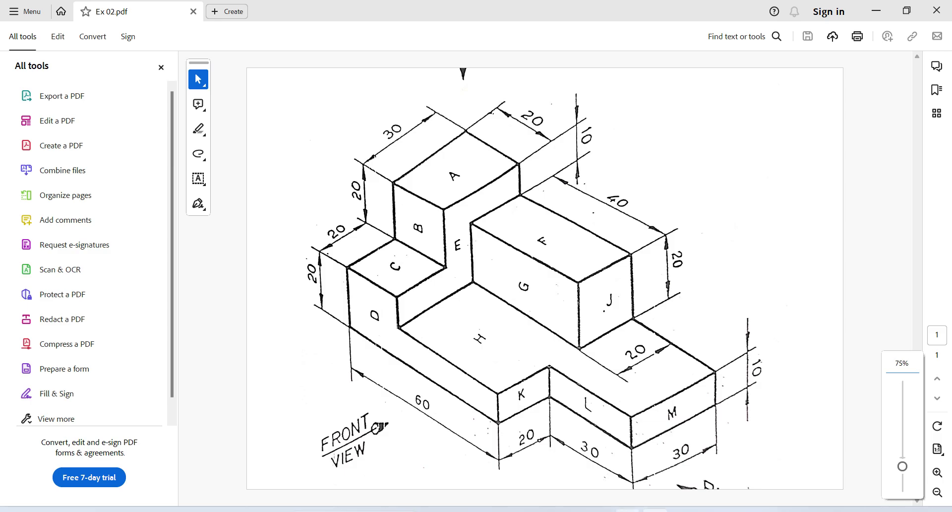
click(630, 504)
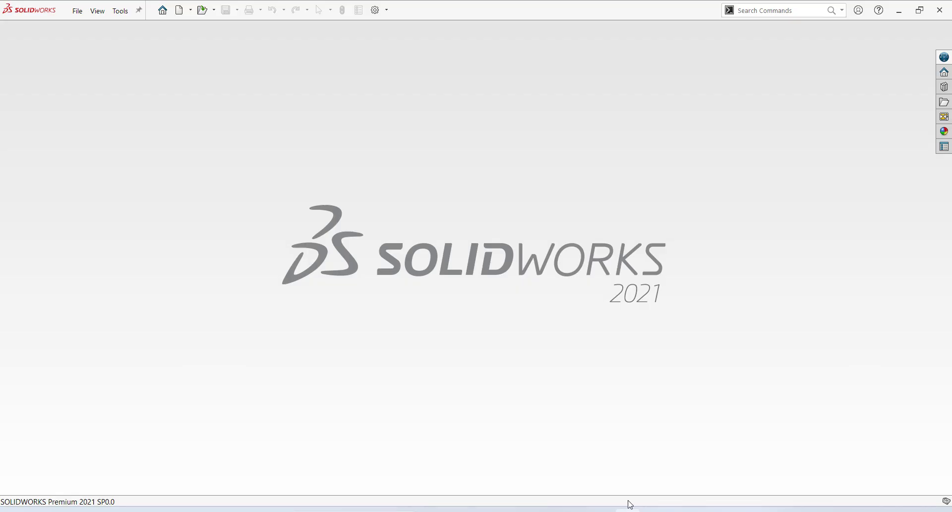
click(79, 12)
click(99, 30)
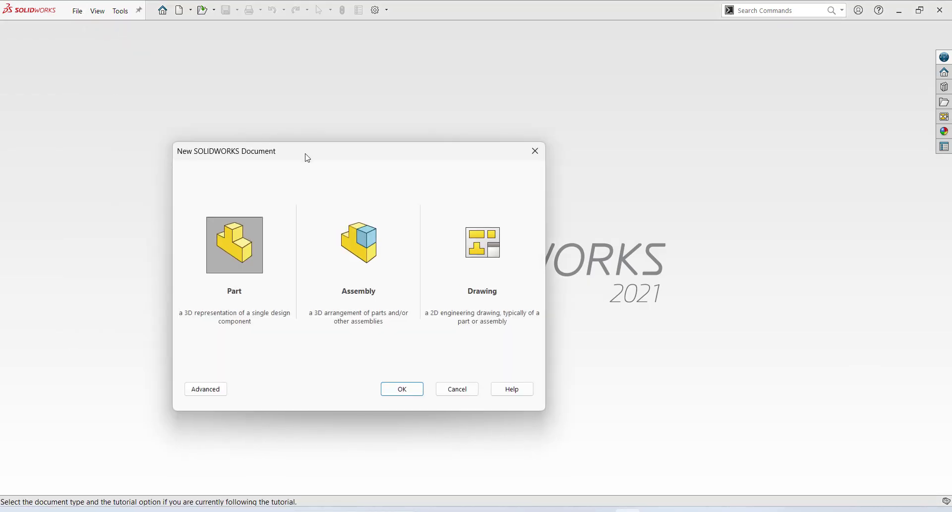
click(407, 388)
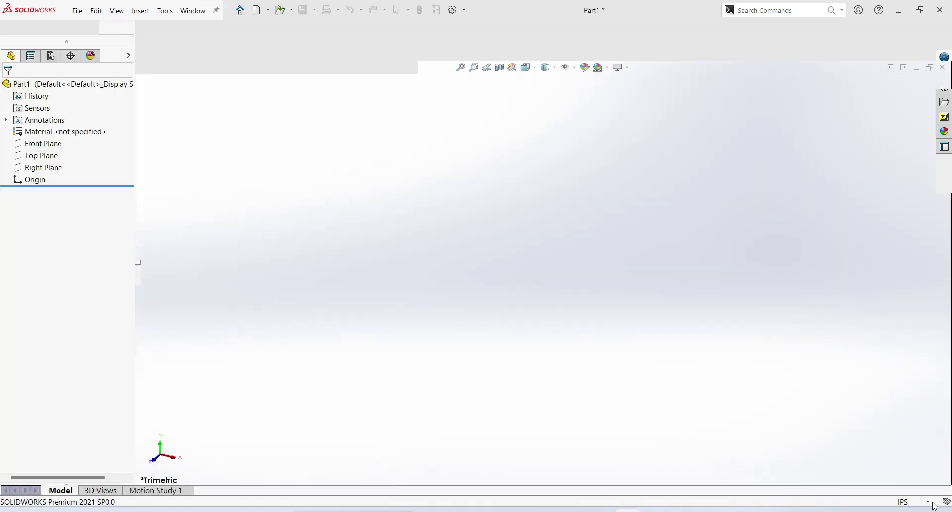
click(929, 502)
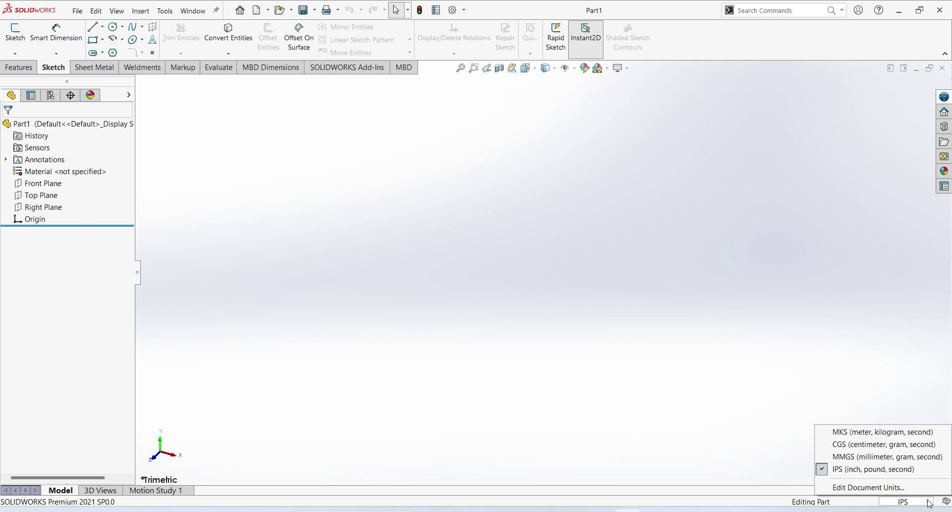
click(887, 457)
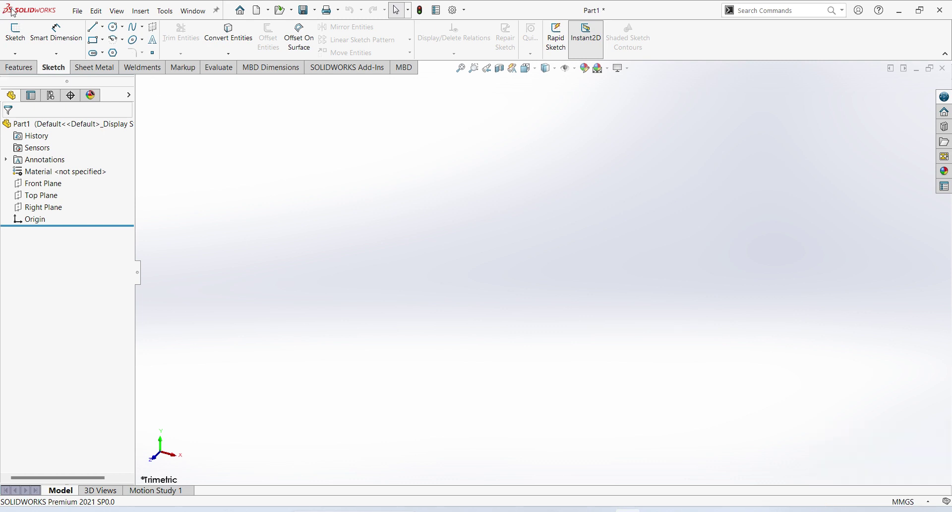
- Start a sketch on the Front Plane and draw a center rectangle at the origin, about 205 mm wide and 105 mm high
click(18, 34)
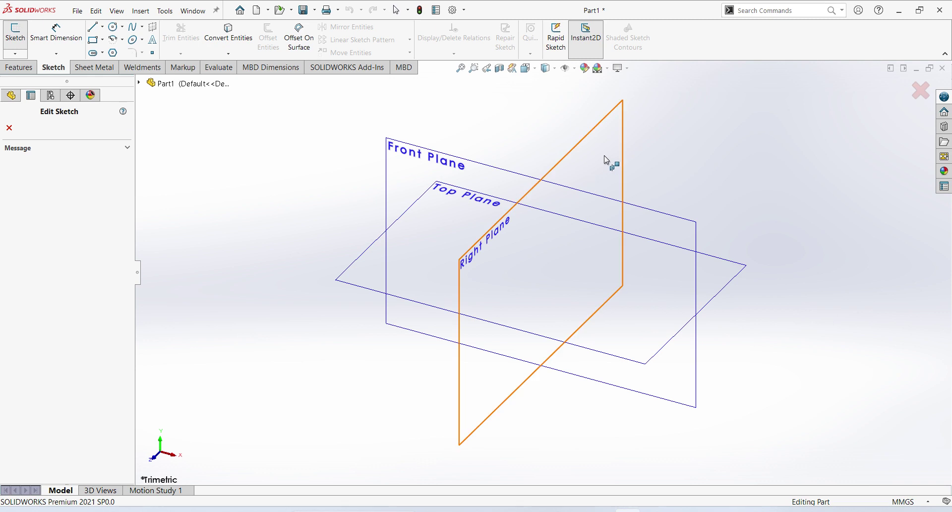
click(512, 174)
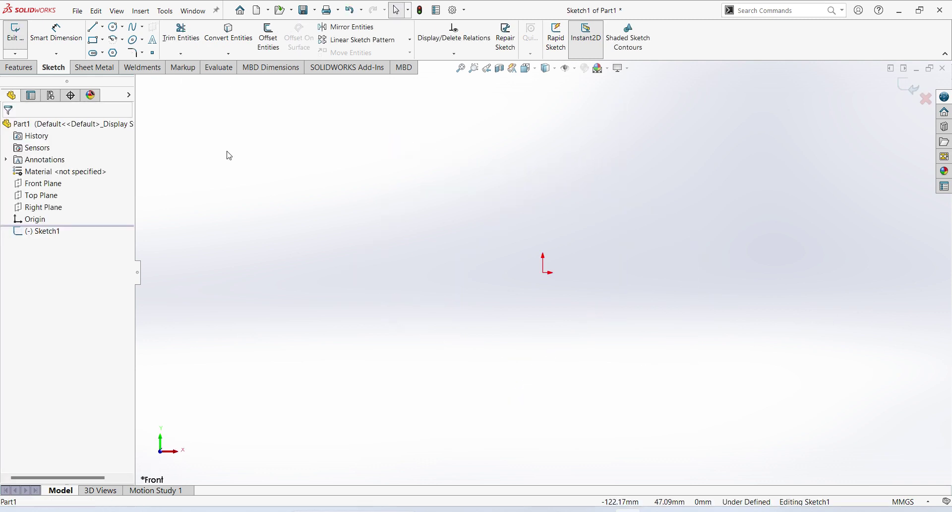
click(58, 240)
click(75, 217)
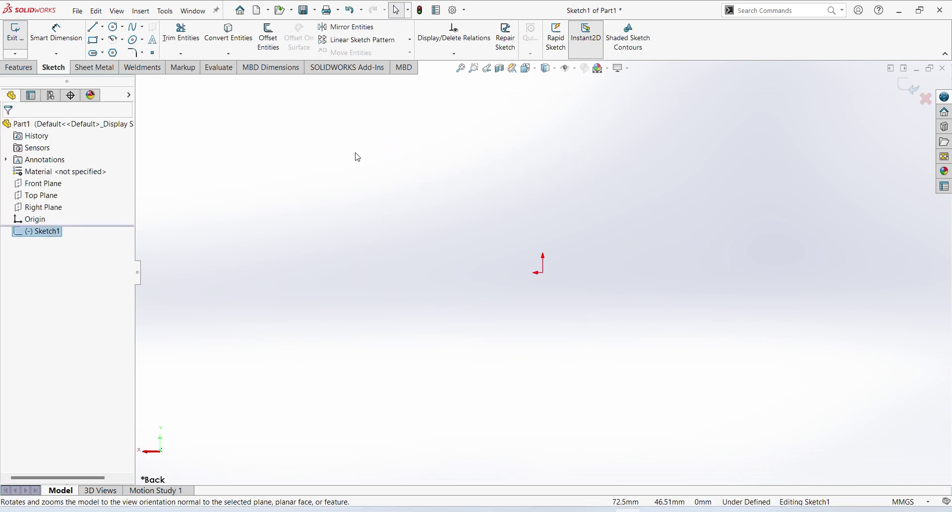
click(102, 39)
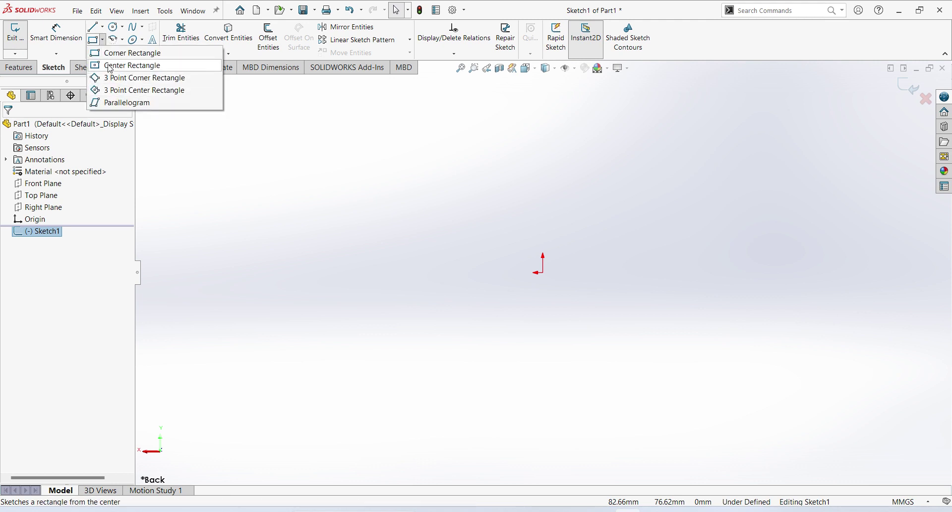
click(114, 66)
click(542, 273)
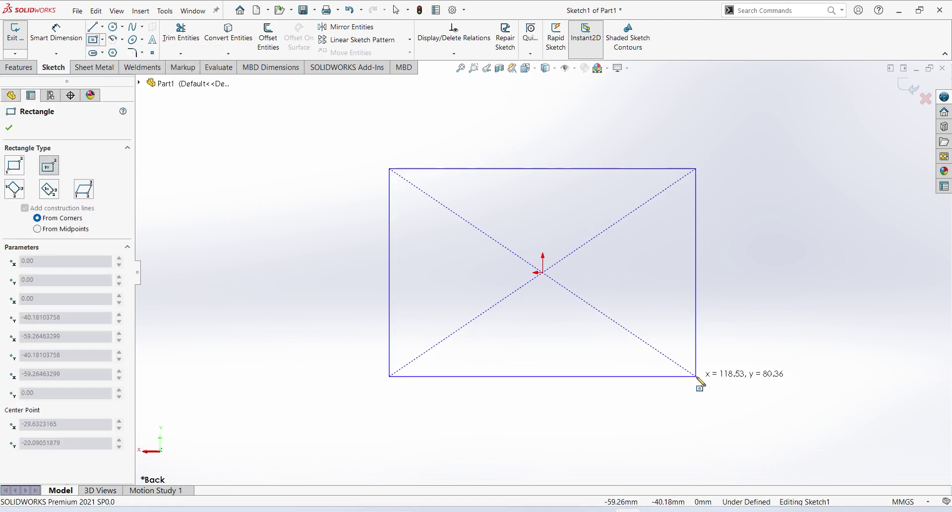
click(808, 408)
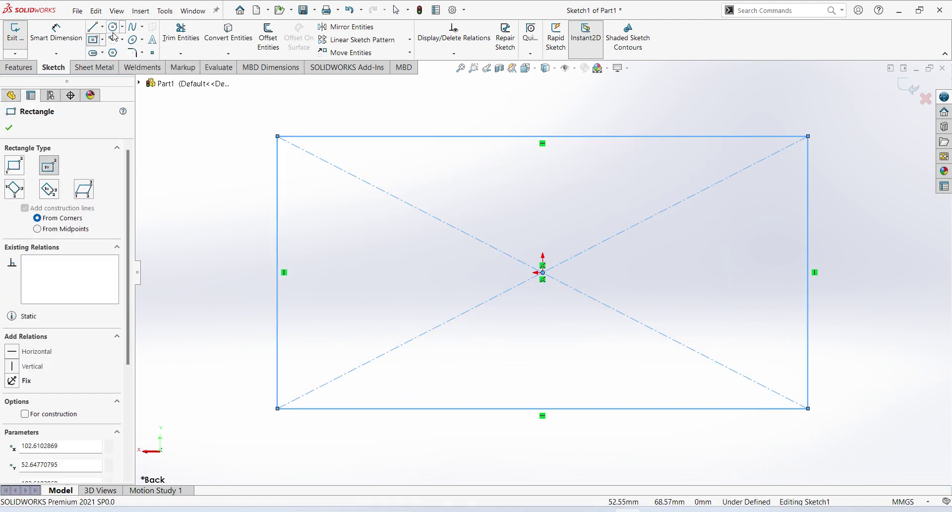
- Dimension the rectangle to 90 mm wide and 50 mm high
click(58, 35)
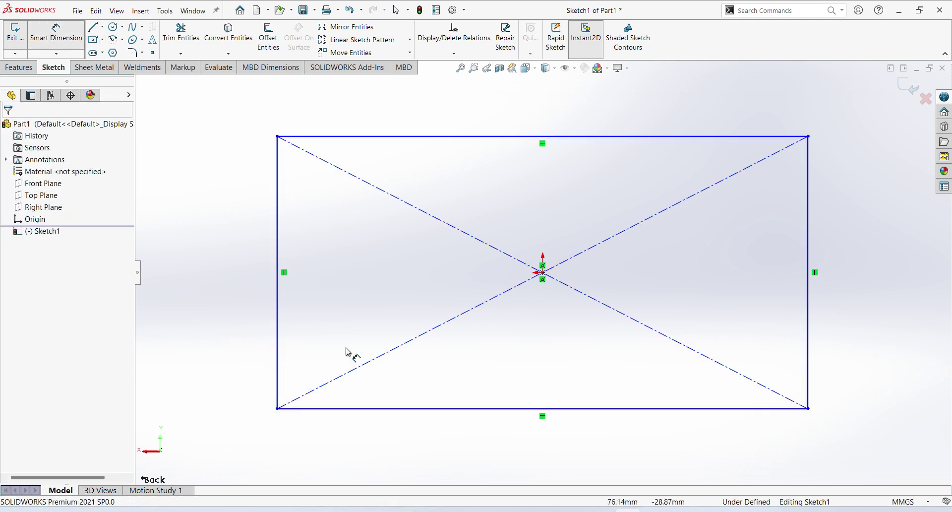
click(500, 409)
click(521, 443)
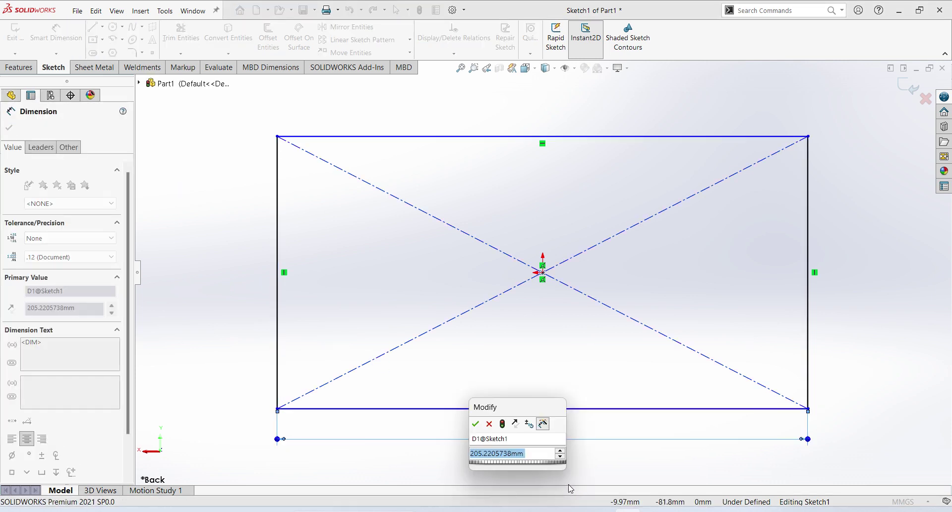
text(90)
key(Return)
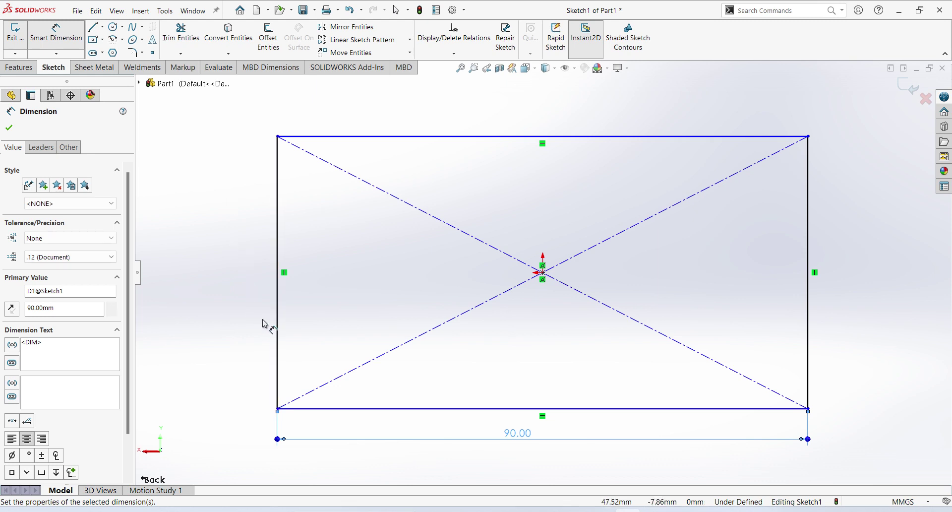
click(277, 334)
click(229, 297)
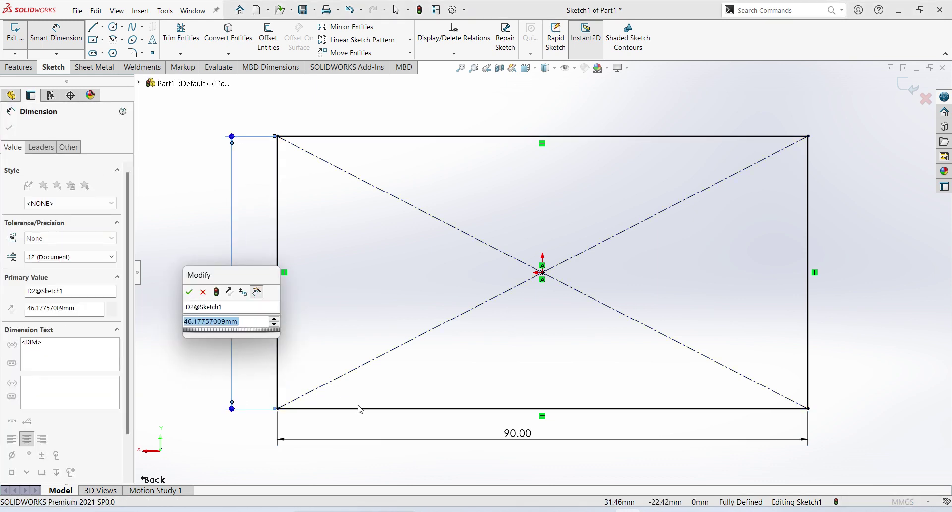
text(50)
key(Return)
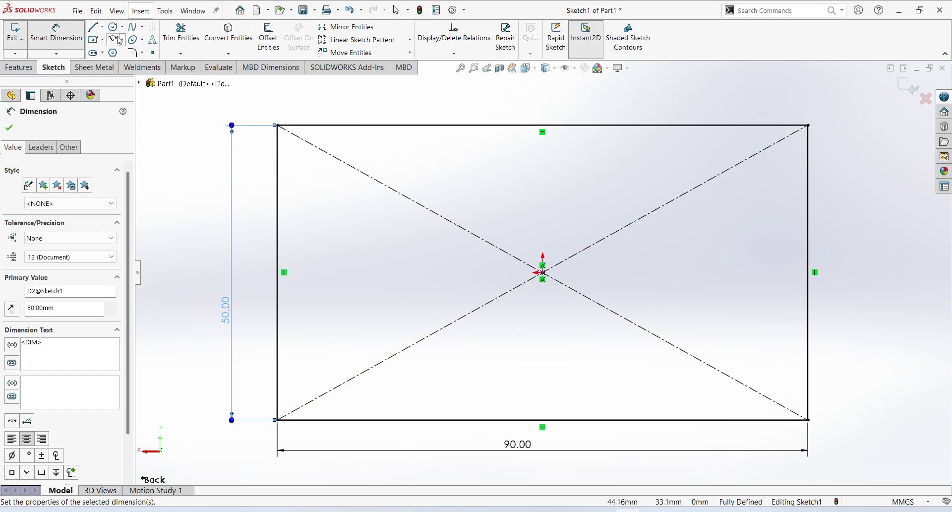
- Draw connected horizontal and vertical lines across the rectangle's lower-right corner, about 18 mm and 17 mm long, to outline a notch
click(92, 29)
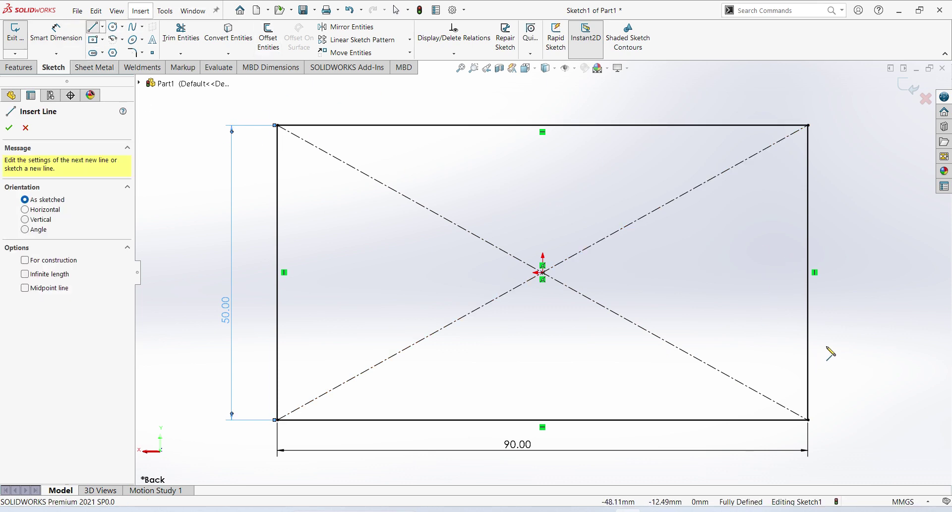
click(807, 317)
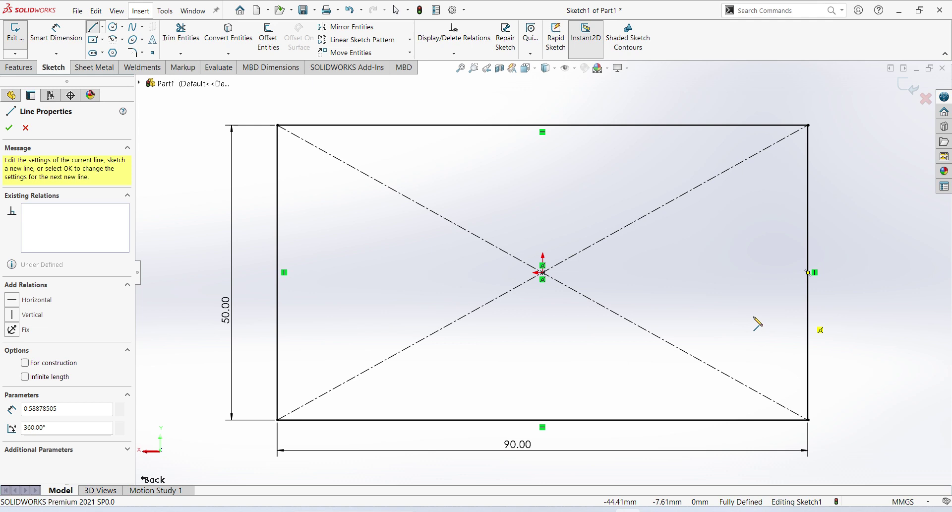
click(699, 317)
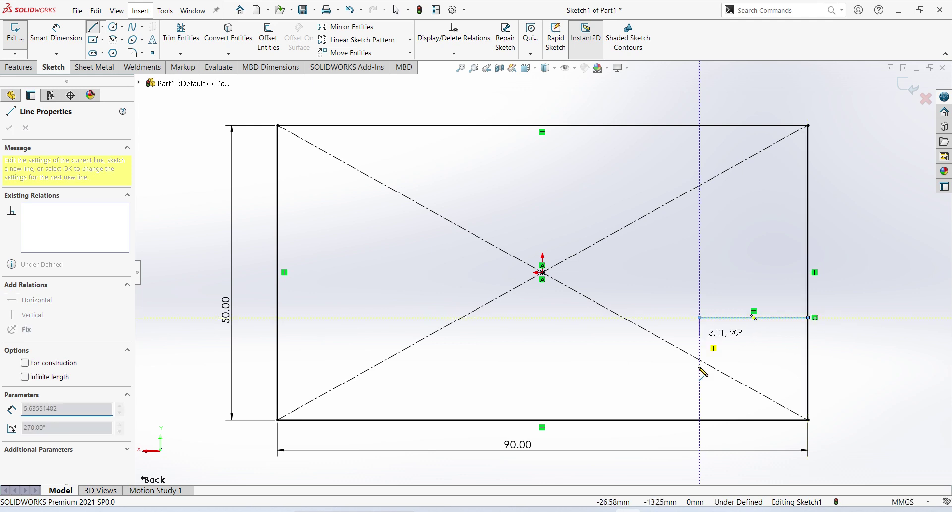
click(699, 419)
key(Escape)
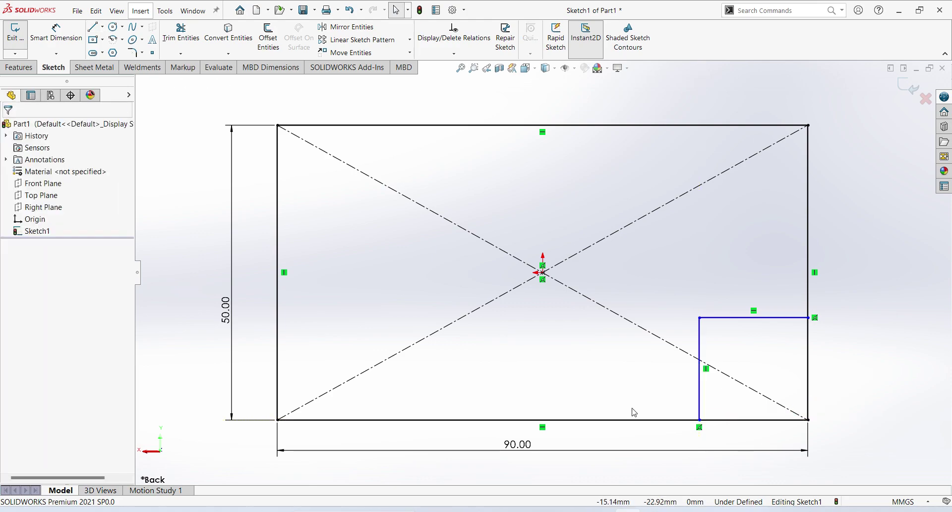
- Check the notch size in the PDF drawing and dimension its horizontal line to 30 mm and its vertical line to 20 mm
key(alt+Tab)
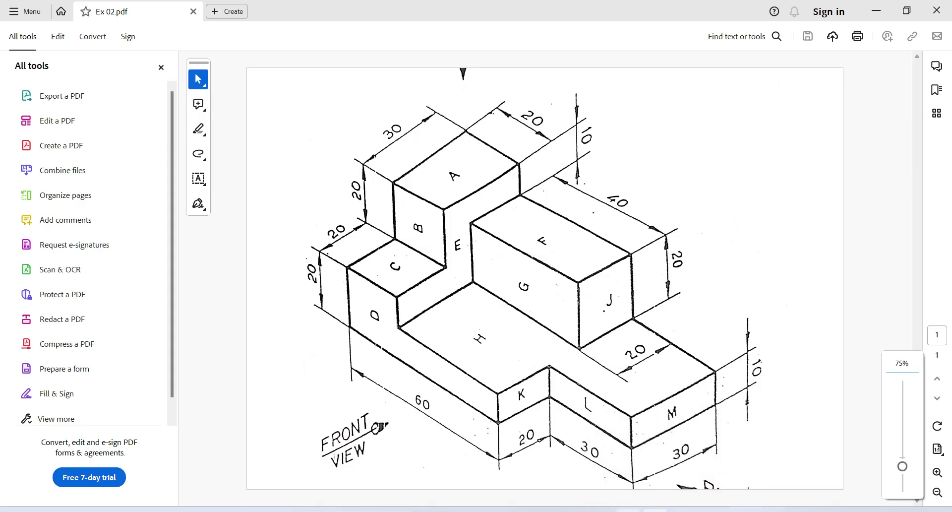
key(alt+Tab)
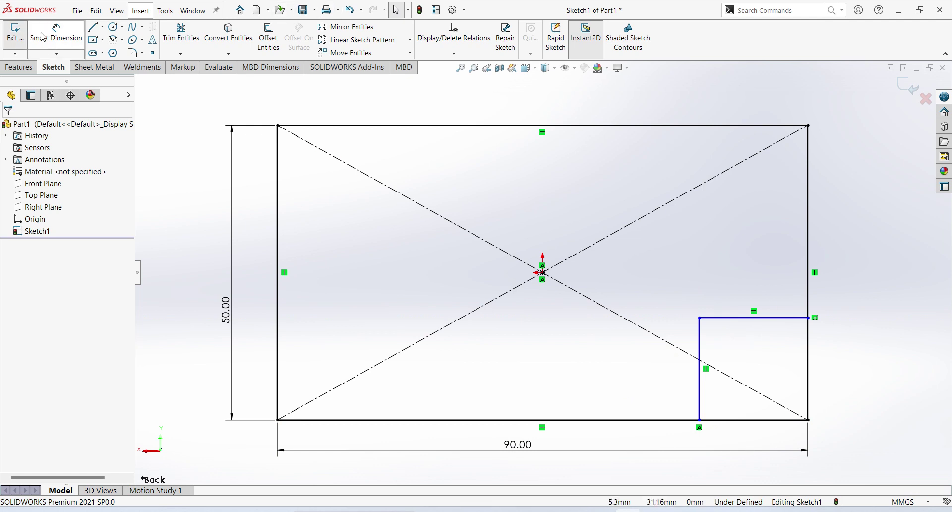
click(43, 36)
click(744, 317)
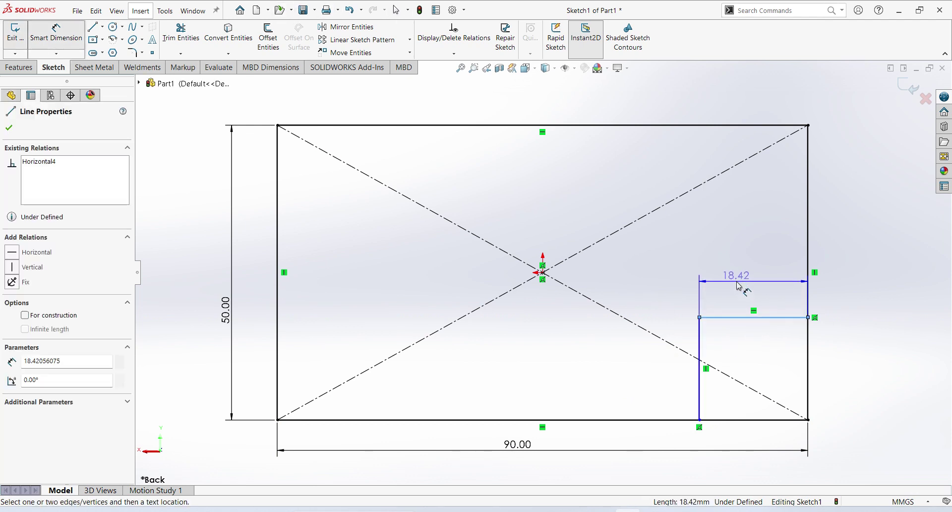
click(739, 286)
text(30)
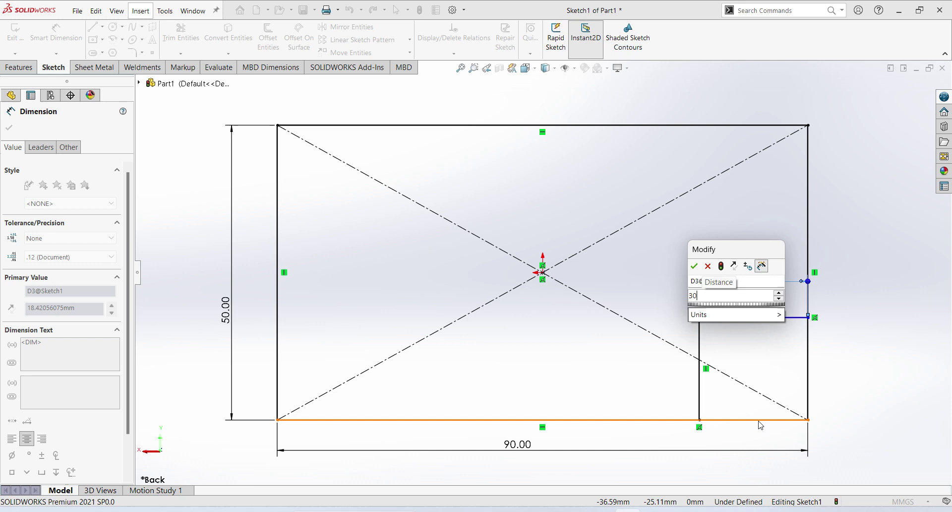
key(Return)
click(631, 402)
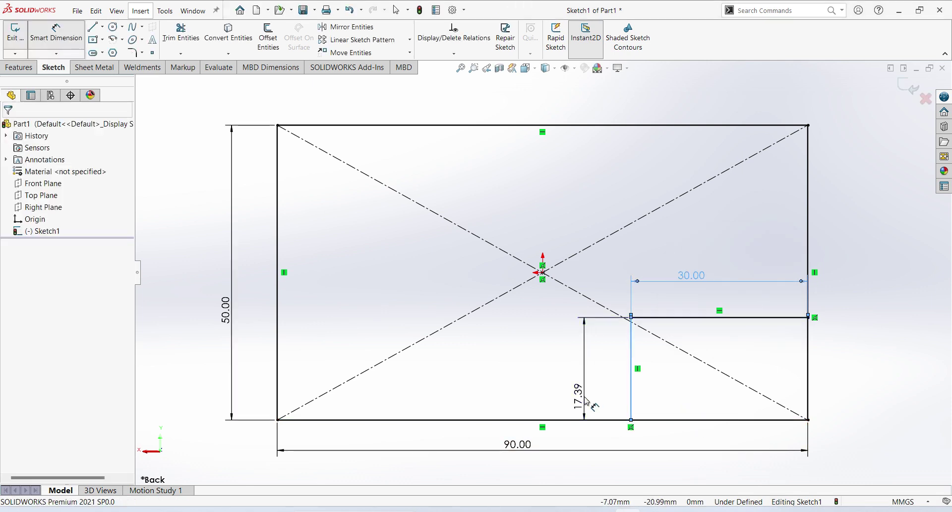
click(586, 400)
text(20)
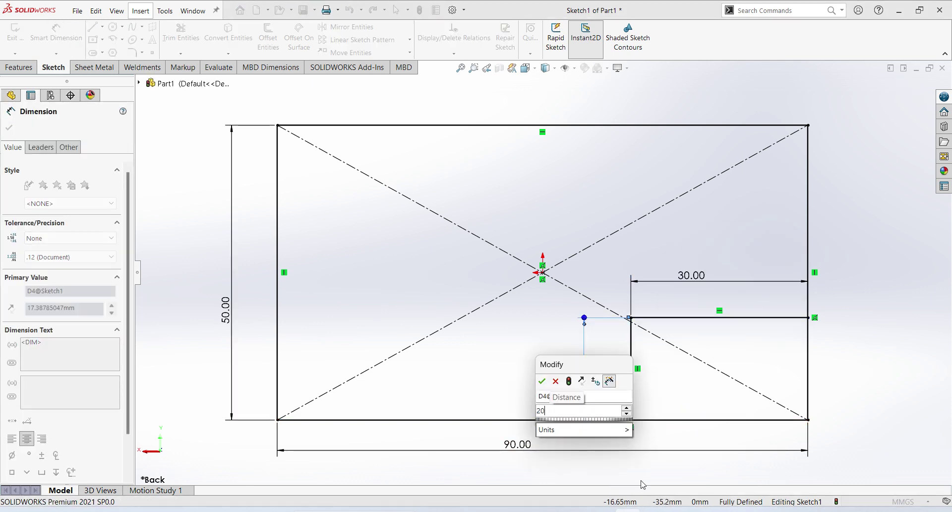
key(Return)
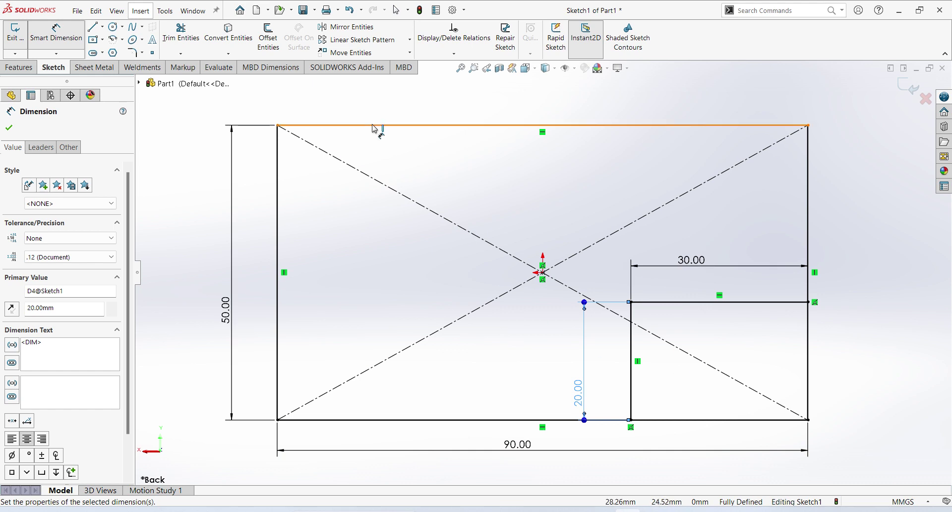
- Trim the two rectangle edge segments that enclose the lower-right notch
click(182, 30)
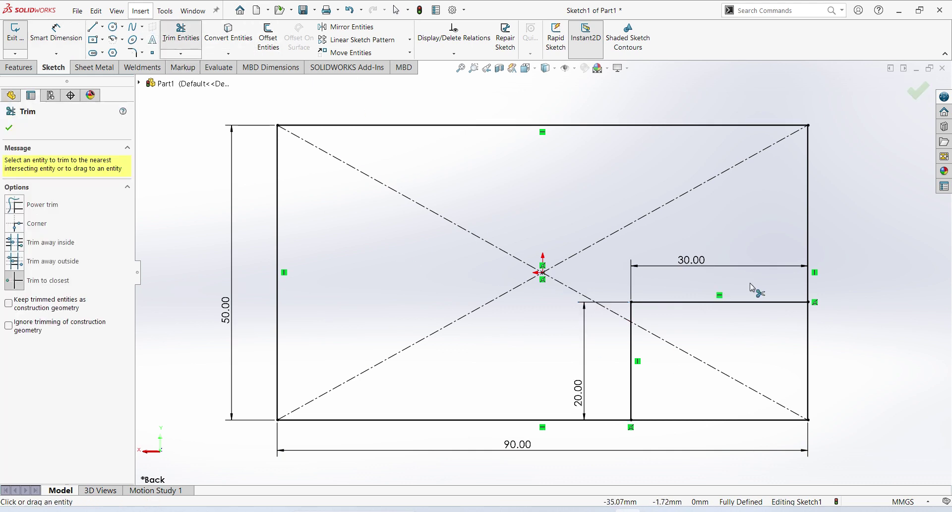
click(809, 369)
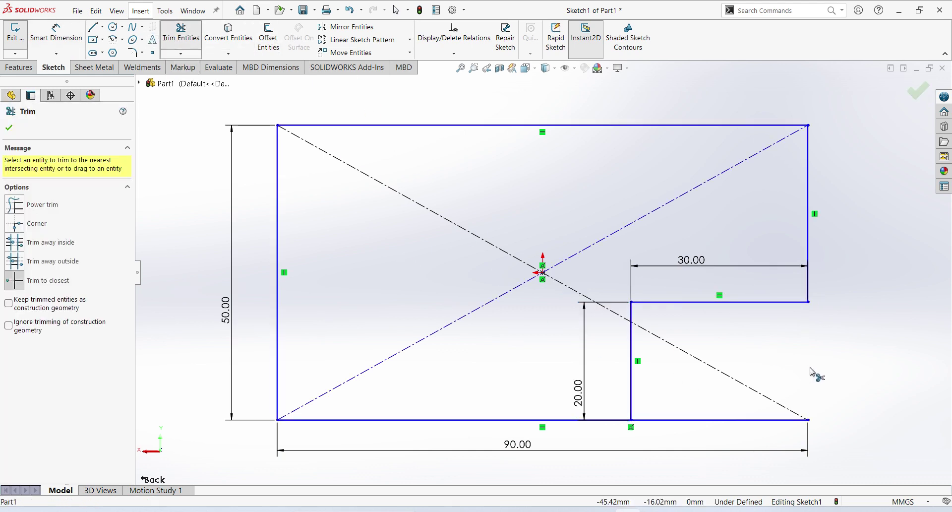
click(739, 420)
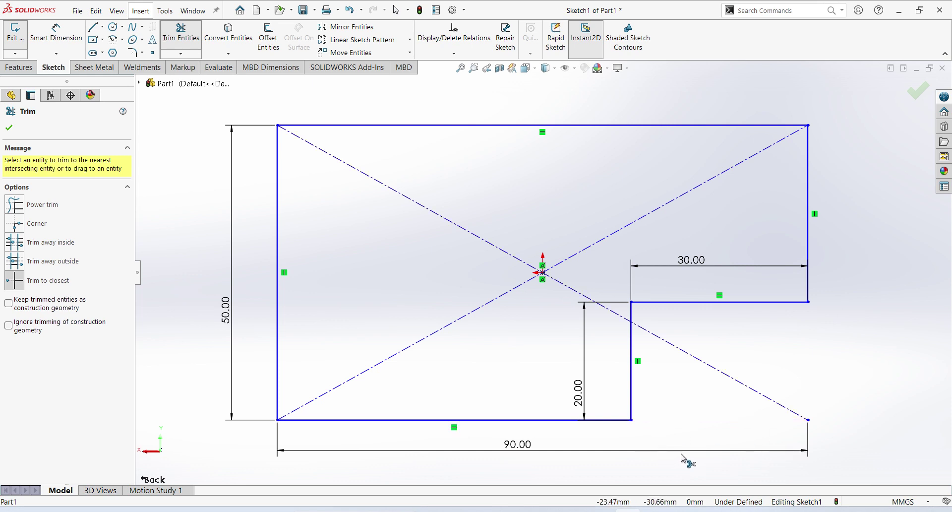
key(Escape)
- Delete the 90 mm width dimension below the profile
double_click(546, 443)
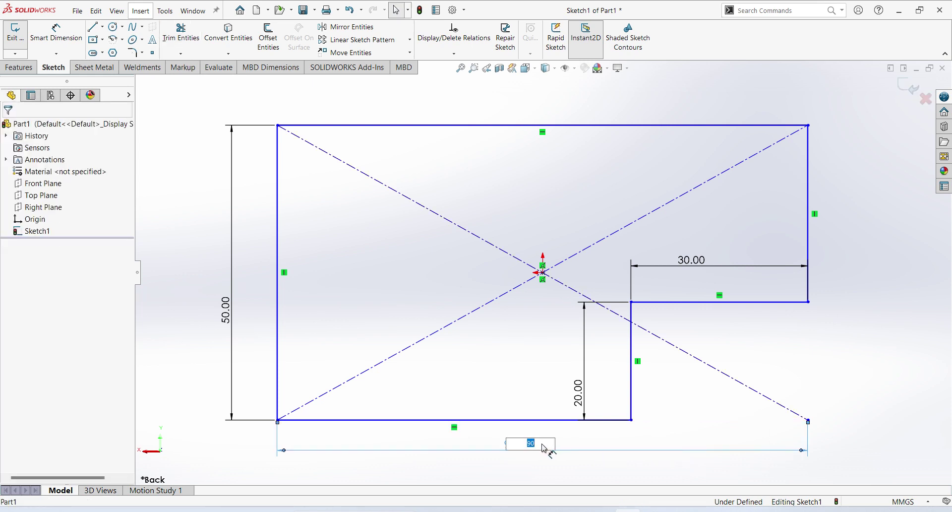
right_click(580, 449)
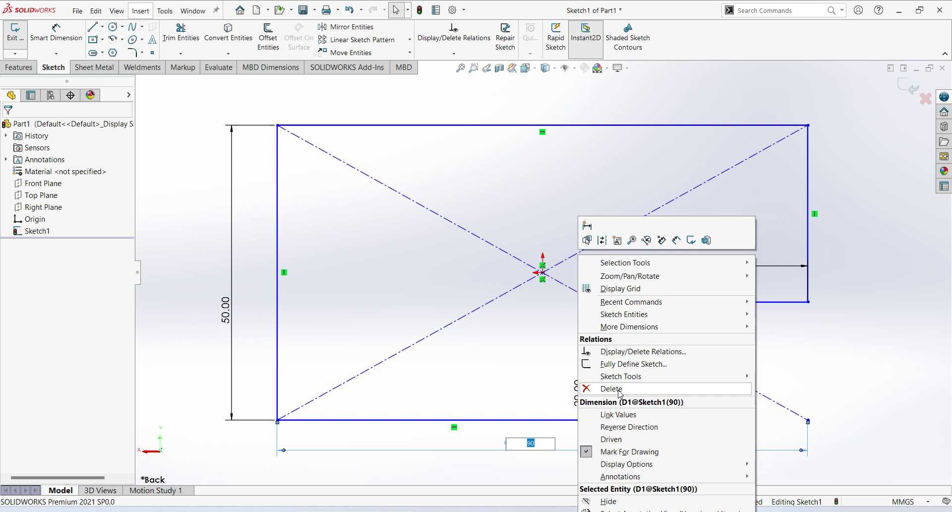
click(606, 388)
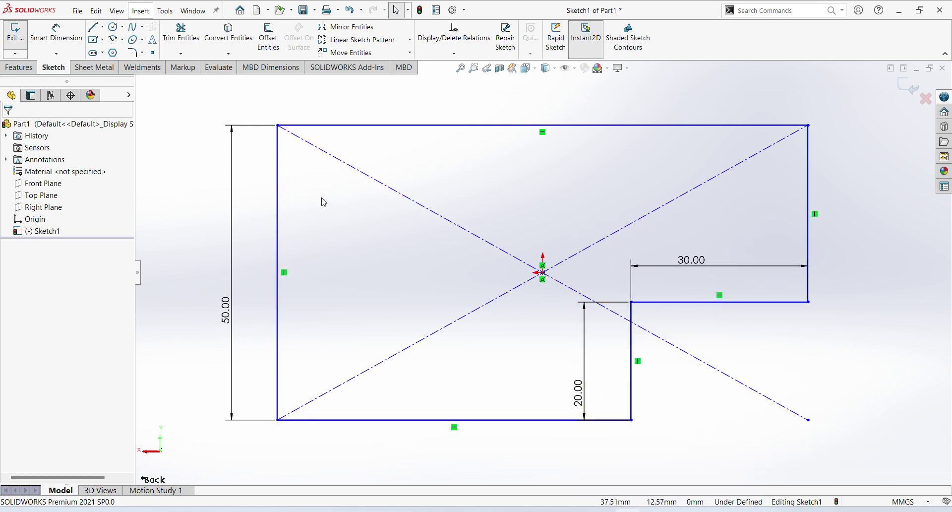
- Dimension the overall width between the profile's outer vertical edges as 90 mm, placing the dimension below the profile
click(69, 38)
click(277, 340)
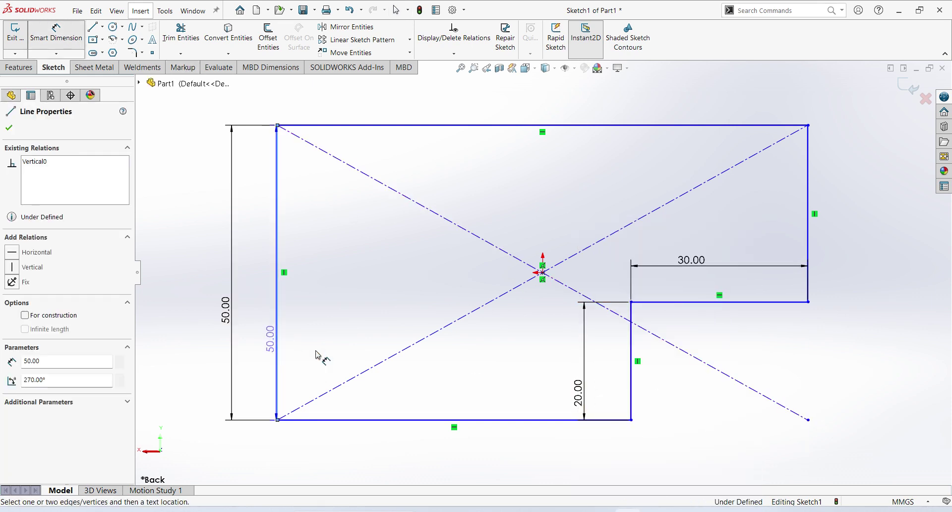
click(808, 237)
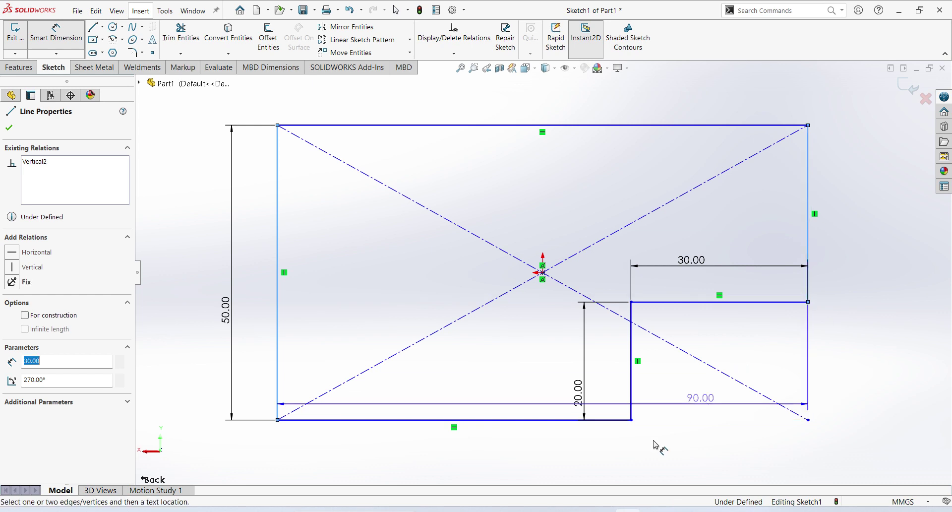
click(543, 455)
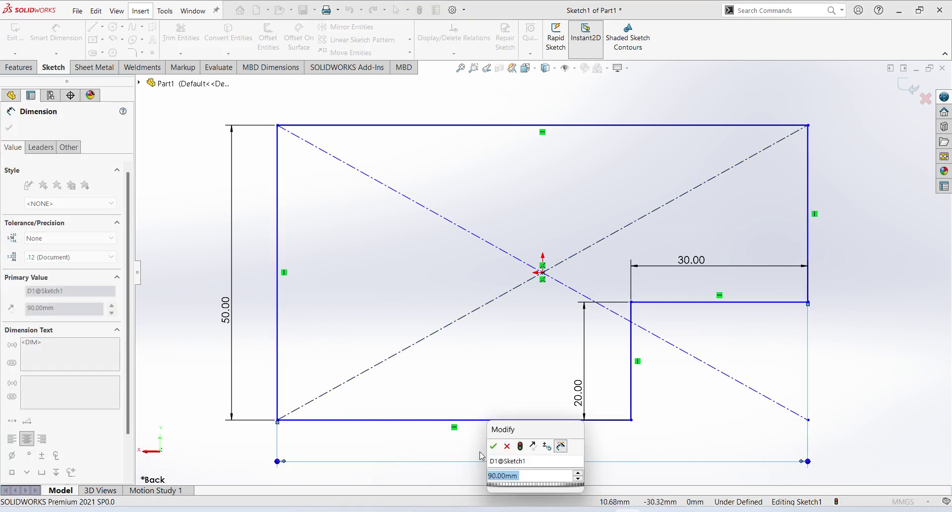
click(493, 445)
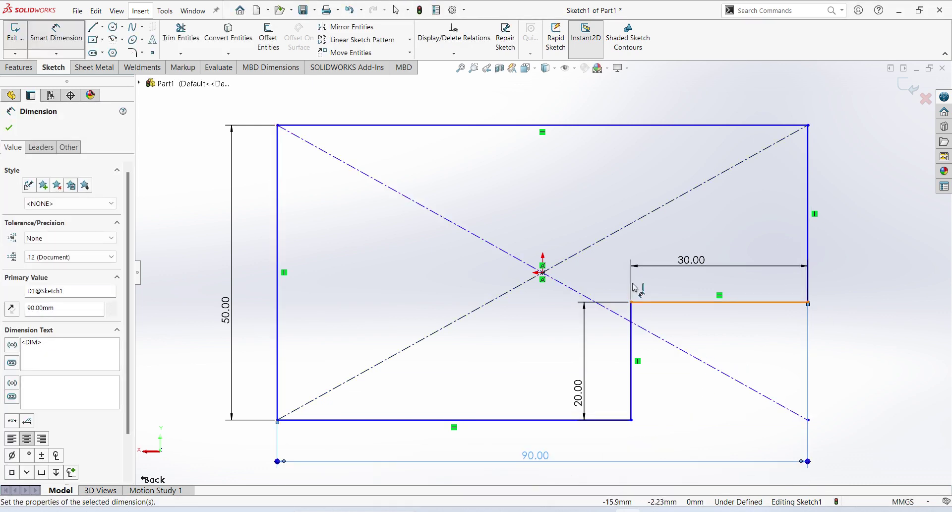
- Dimension the horizontal distance from the origin to the profile's left edge as 45 mm and exit the sketch
click(543, 272)
click(278, 376)
click(400, 450)
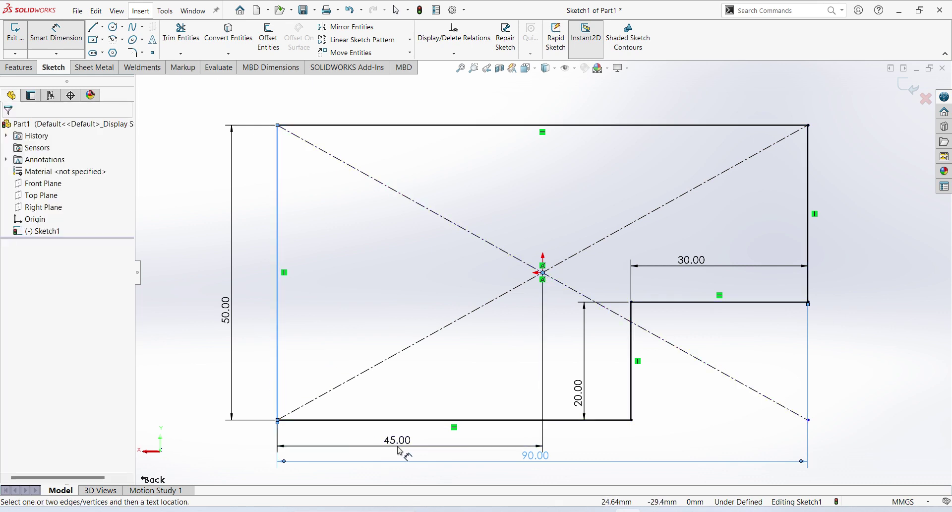
click(400, 450)
click(354, 431)
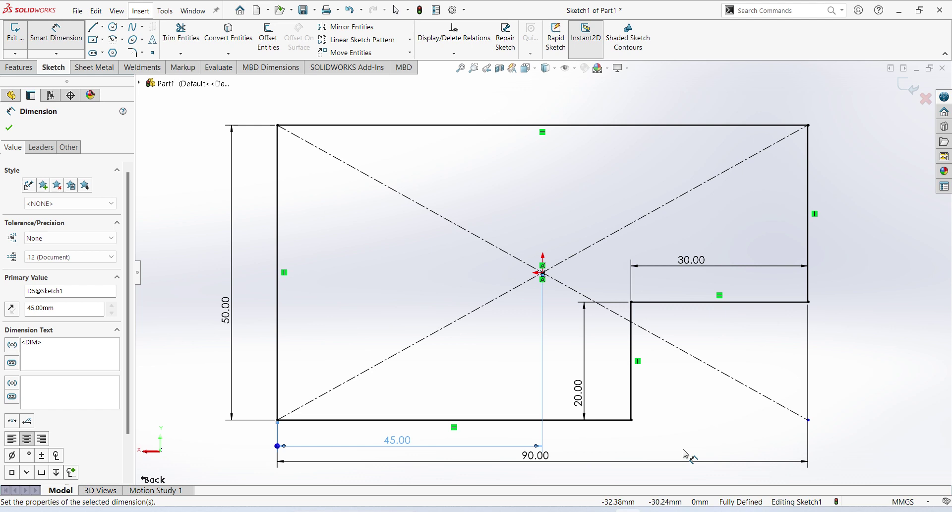
key(Escape)
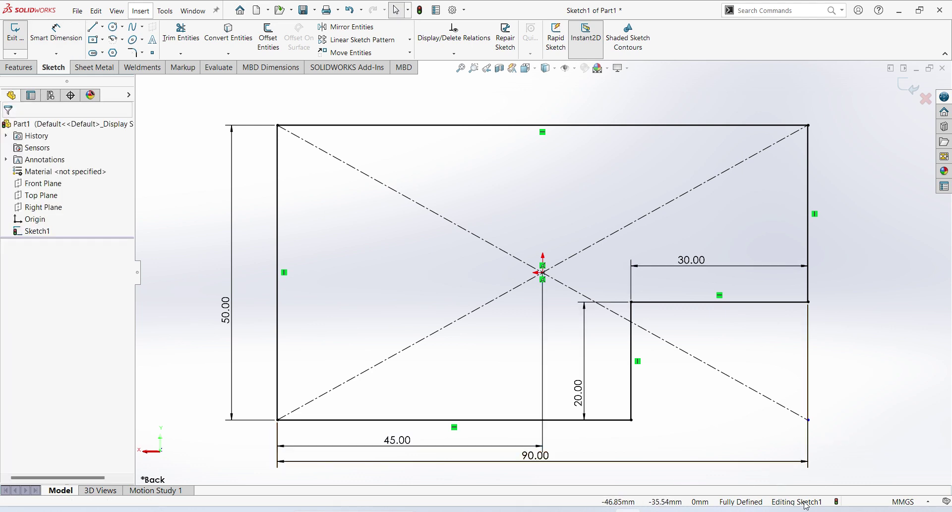
click(915, 94)
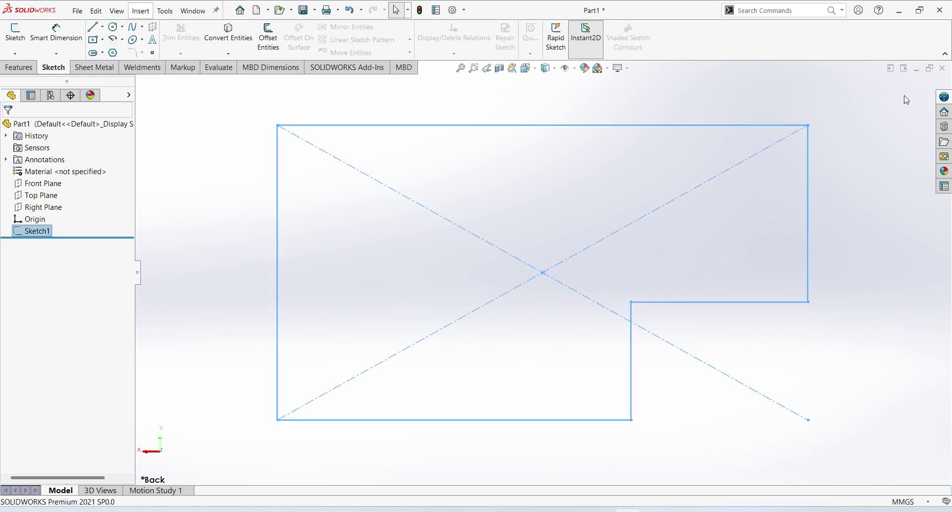
- Extrude the notched profile 10 mm as a blind boss in the reversed direction
middle_drag(746, 271, 639, 270)
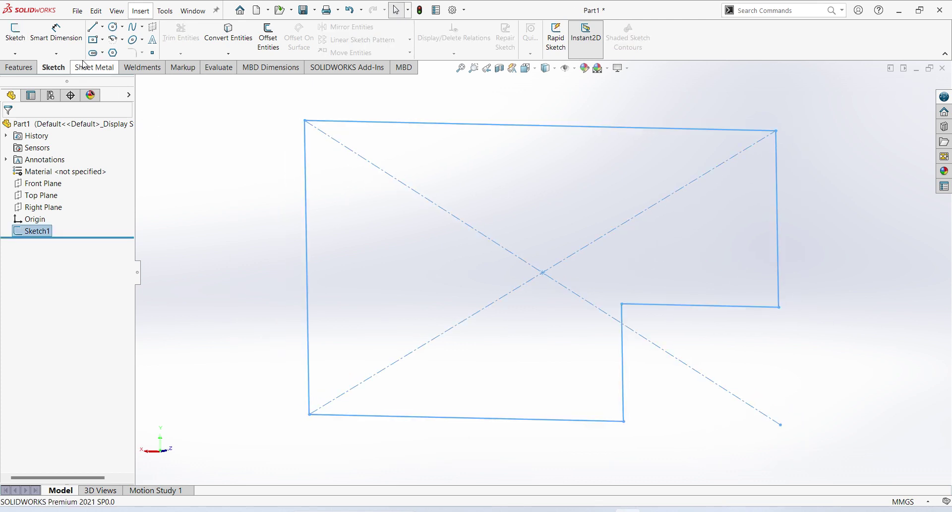
click(18, 67)
click(20, 37)
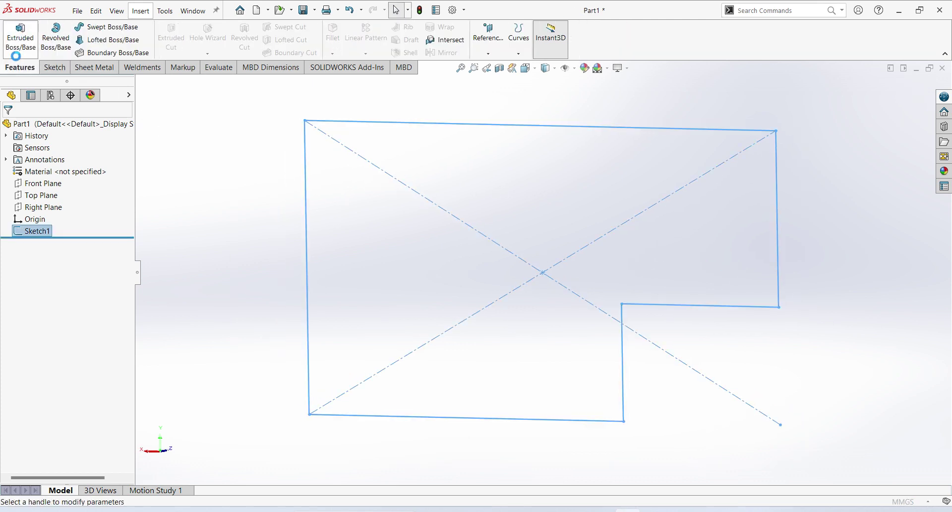
middle_drag(302, 240, 461, 297)
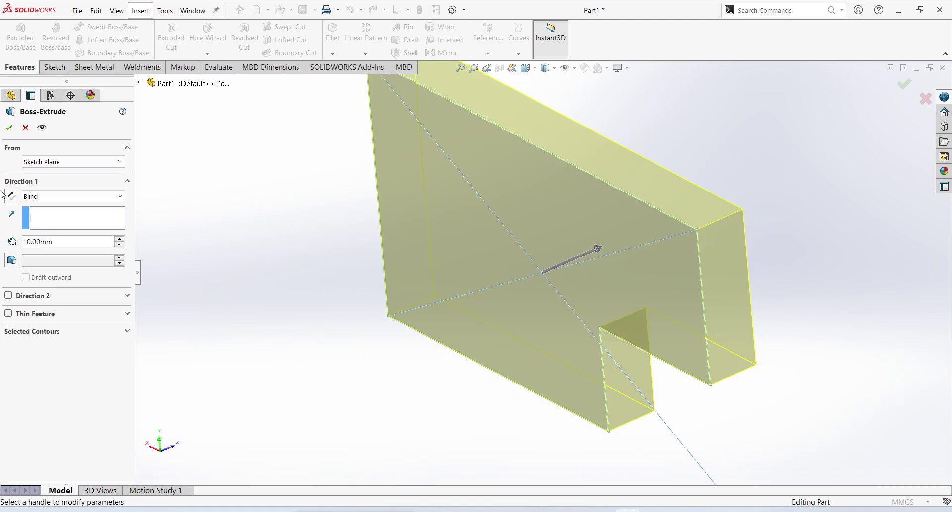
click(11, 195)
click(10, 195)
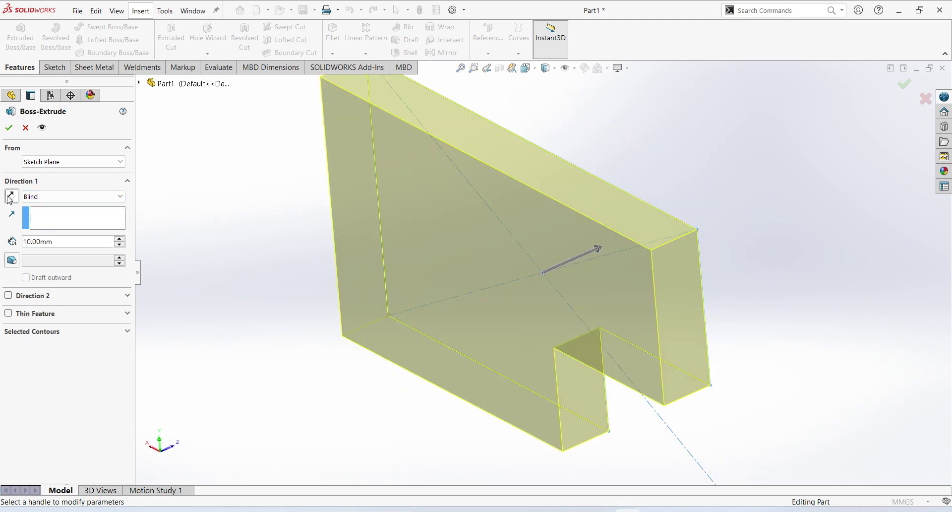
click(11, 195)
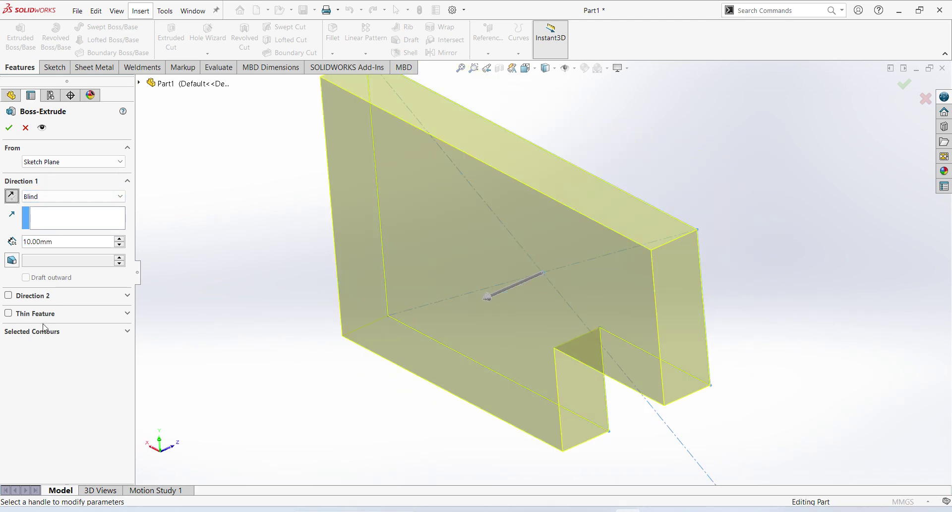
click(9, 127)
click(775, 330)
- Compare the plate with the PDF drawing, start a sketch on its large flat face and view that face straight on
mouse_move(776, 329)
middle_down()
mouse_move(744, 314)
mouse_move(630, 504)
middle_up()
key(alt+Tab)
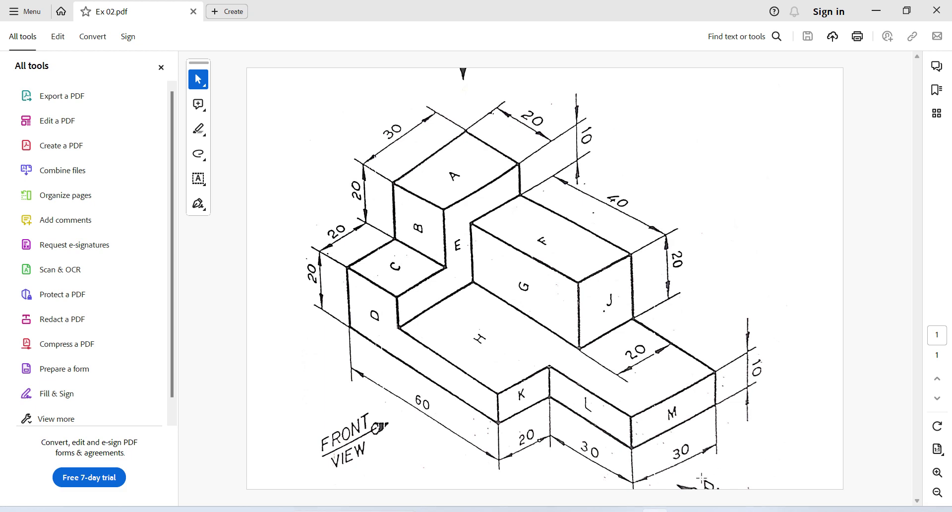
key(alt+Tab)
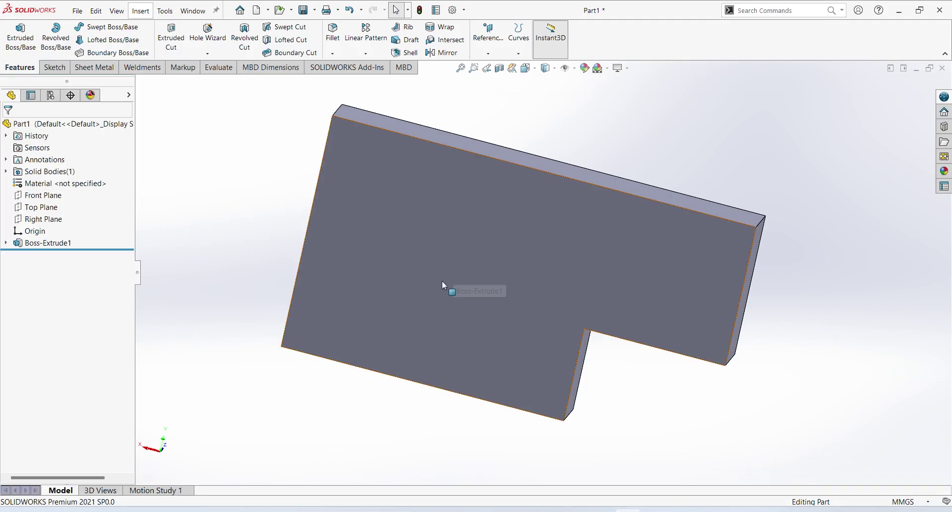
click(454, 255)
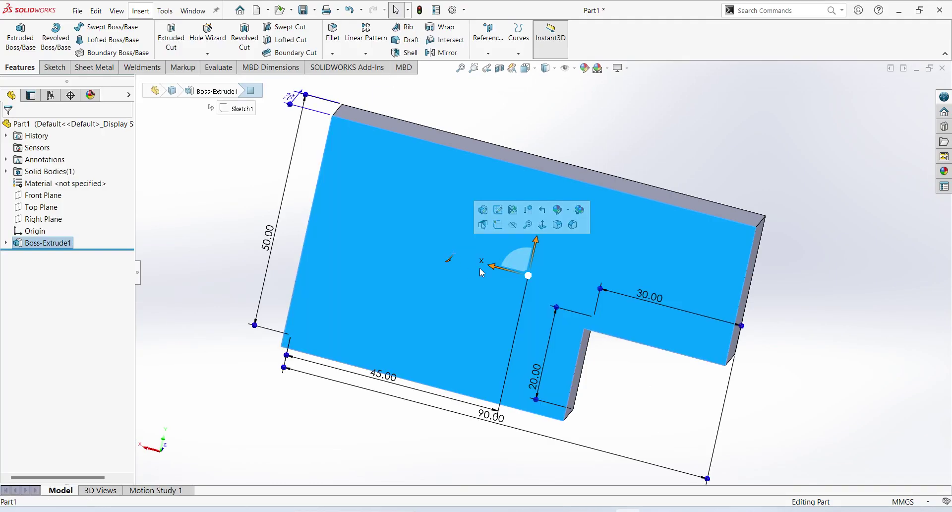
click(498, 224)
click(55, 256)
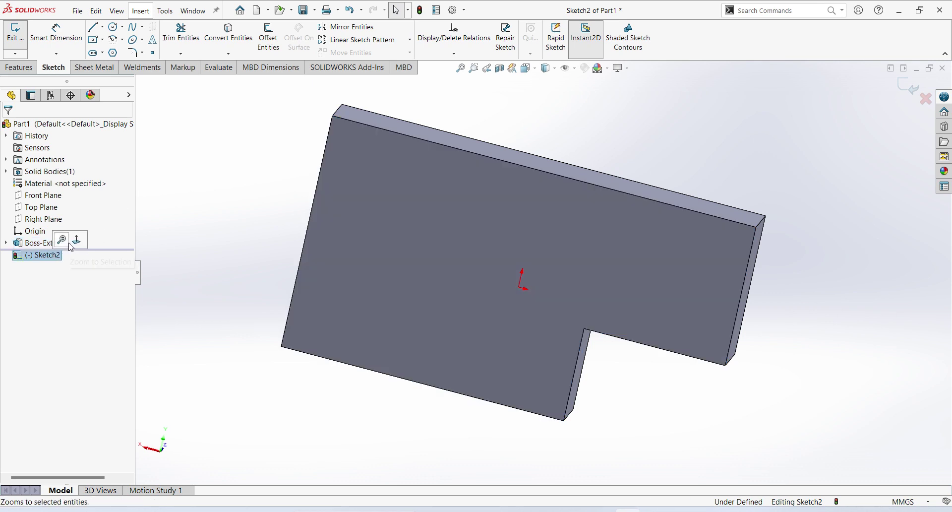
click(82, 244)
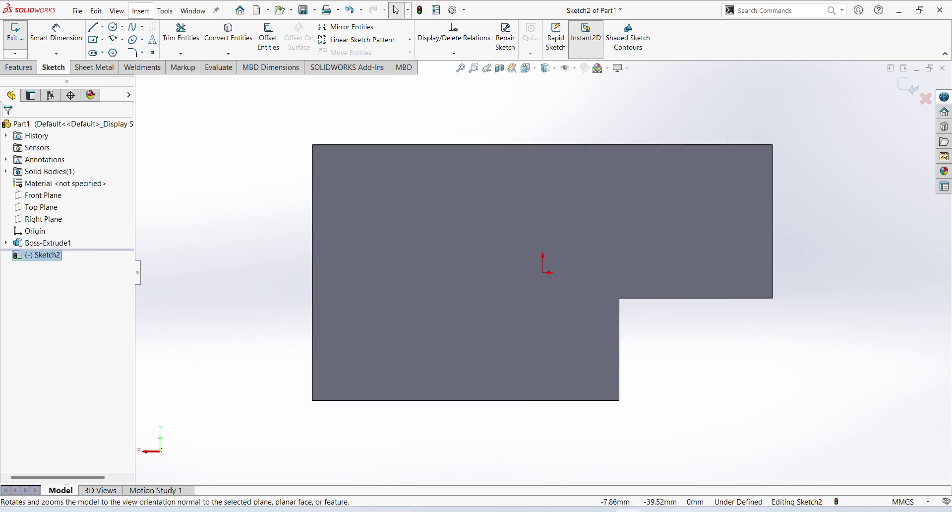
- Check the PDF drawing and draw a corner rectangle about 16 mm wide over the full height of the plate's un-notched end
key(alt+Tab)
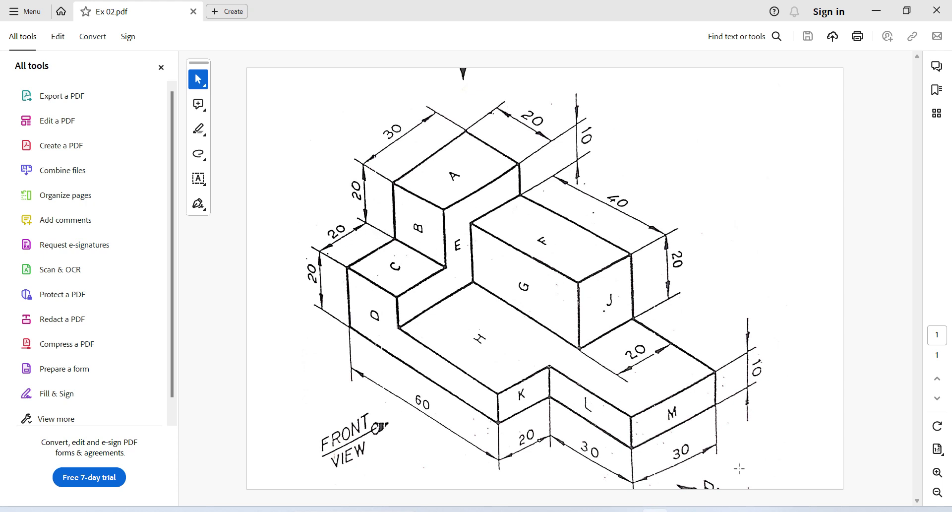
key(alt+Tab)
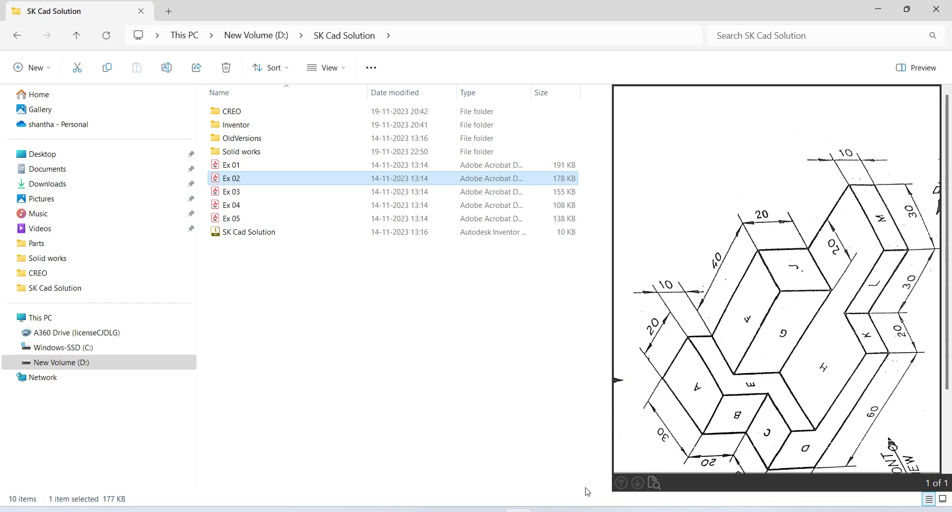
key(alt+Tab)
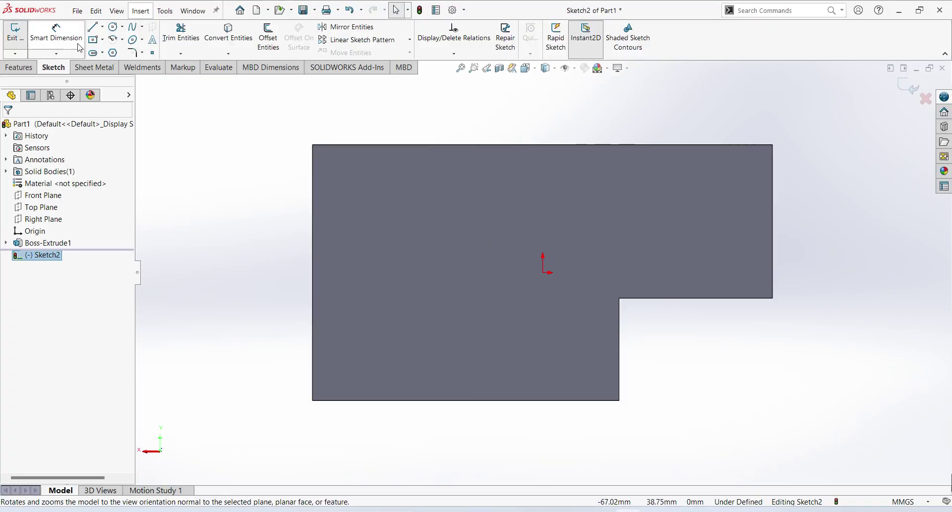
click(102, 40)
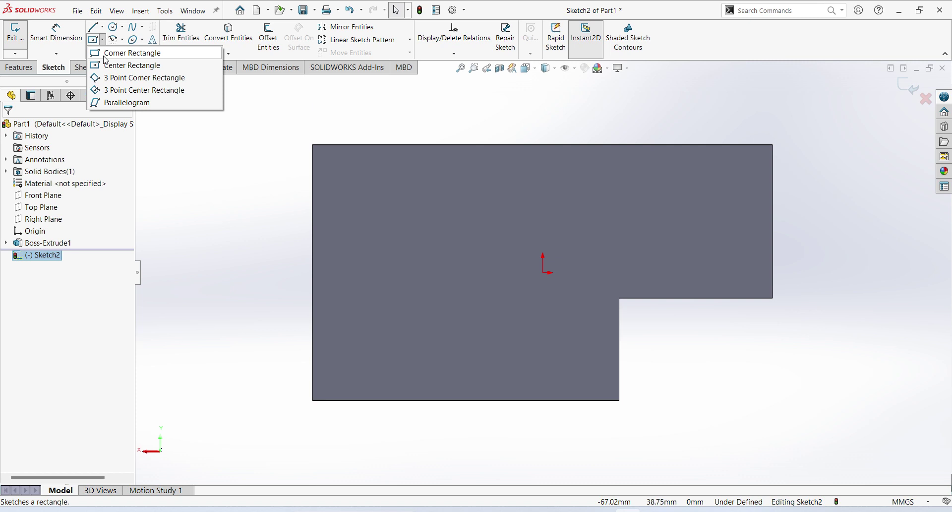
click(119, 52)
click(312, 145)
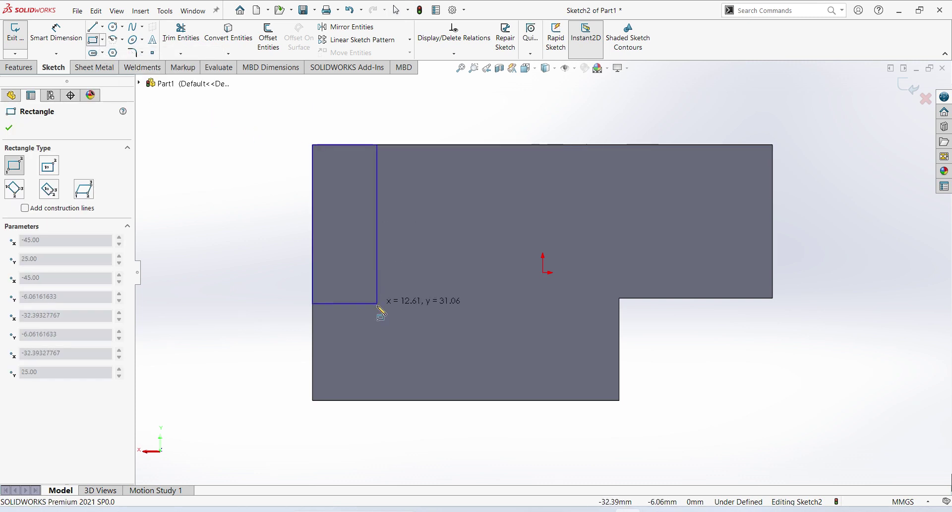
click(397, 400)
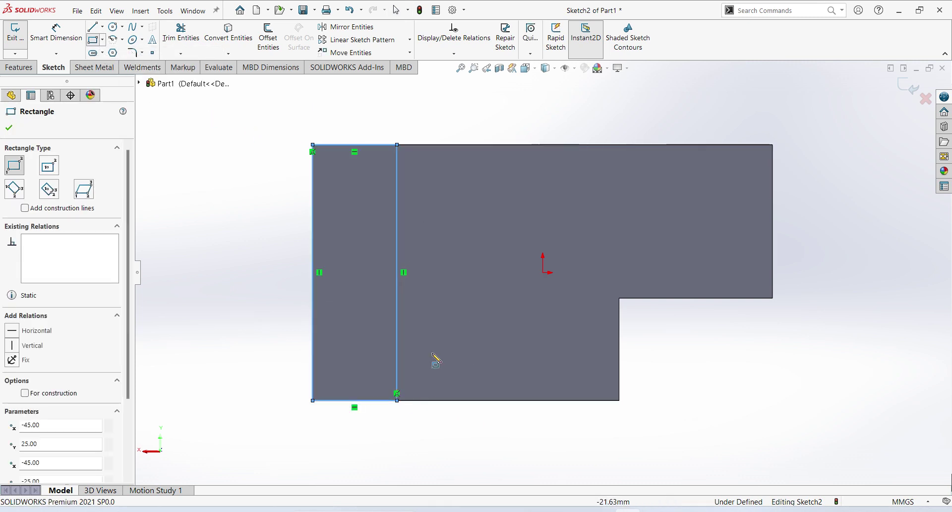
- Dimension the rectangle's top edge and set its width to 20 mm
click(56, 35)
click(378, 145)
click(376, 123)
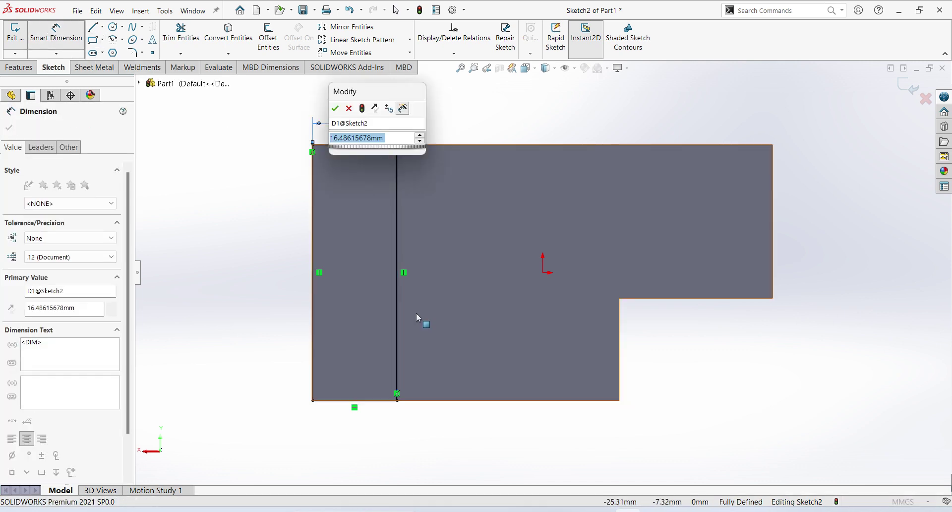
text(20)
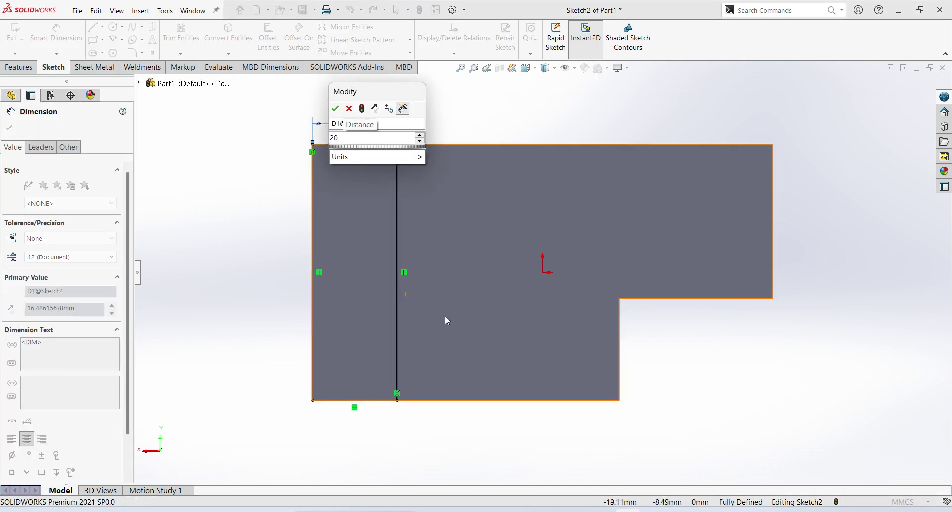
key(Return)
click(761, 386)
- Check the block height in the PDF drawing and extrude the 20 mm wide rectangle 30 mm outward from the plate, merged with it
middle_drag(813, 371, 747, 351)
click(19, 67)
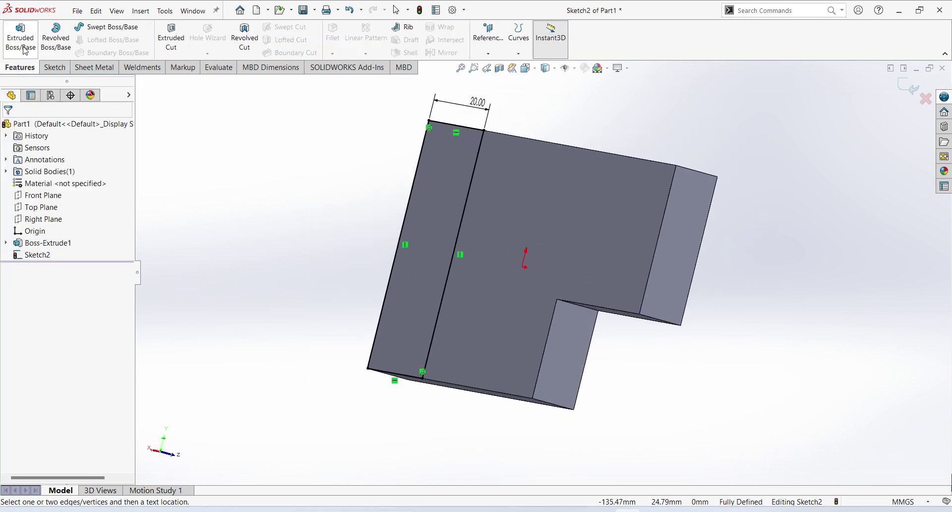
click(21, 39)
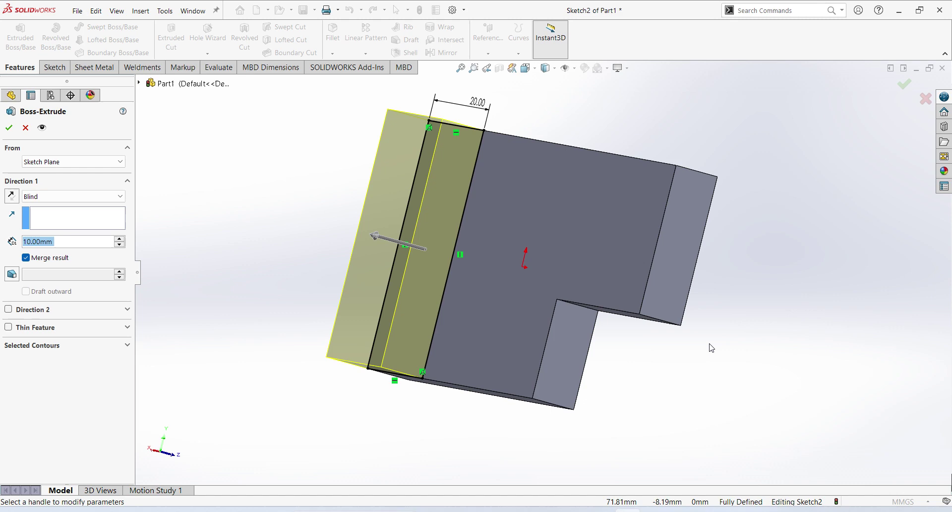
mouse_move(707, 347)
middle_down()
mouse_move(718, 340)
mouse_move(695, 350)
middle_up()
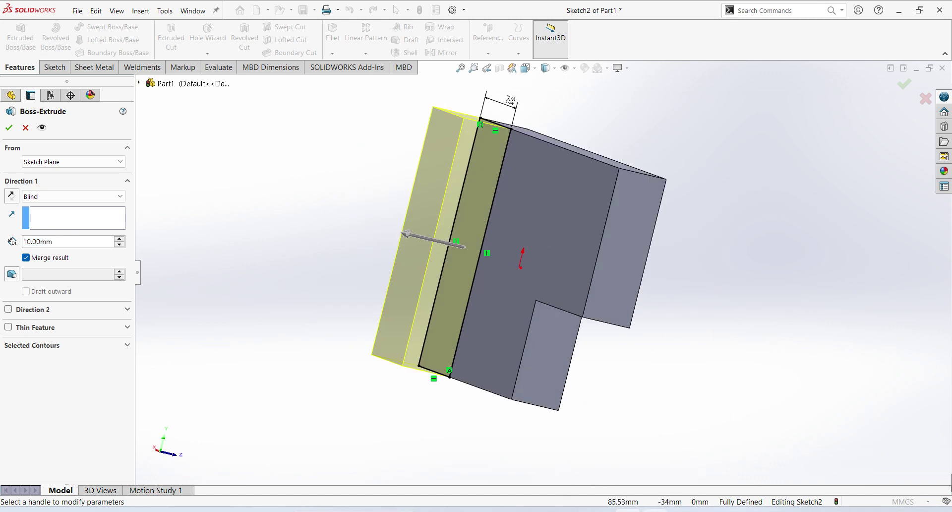
key(alt+Tab)
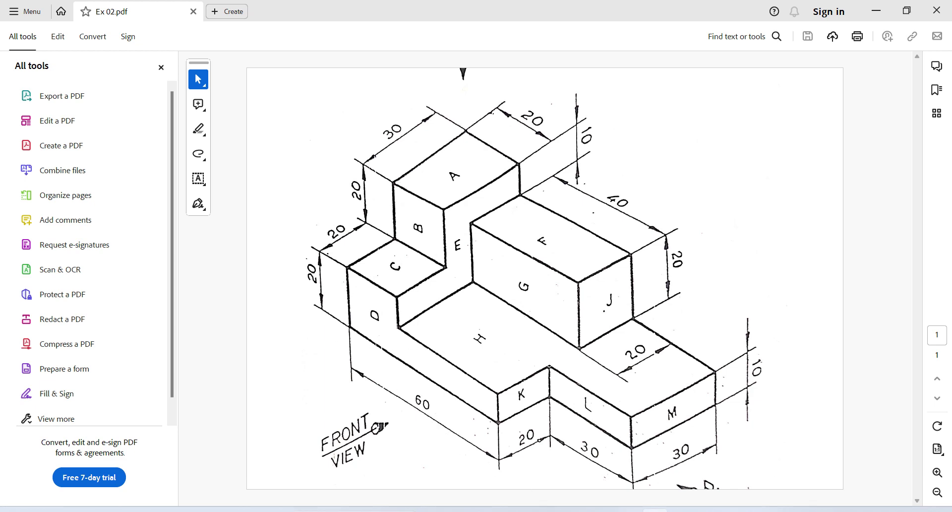
key(alt+Tab)
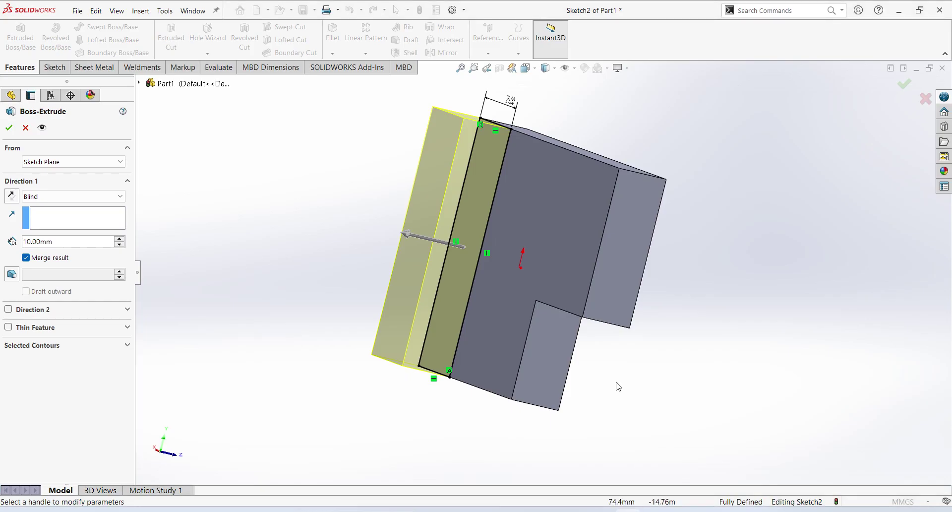
double_click(62, 242)
key(BackSpace)
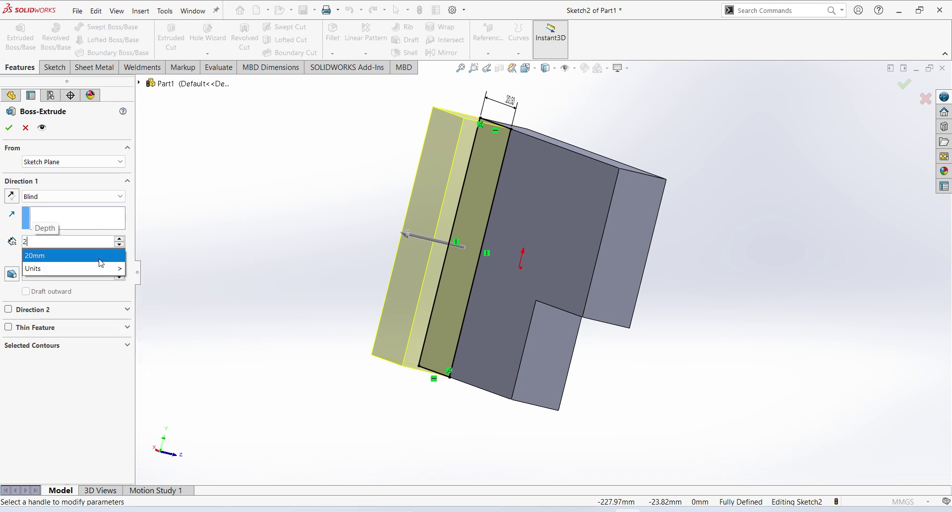
text(30)
key(Return)
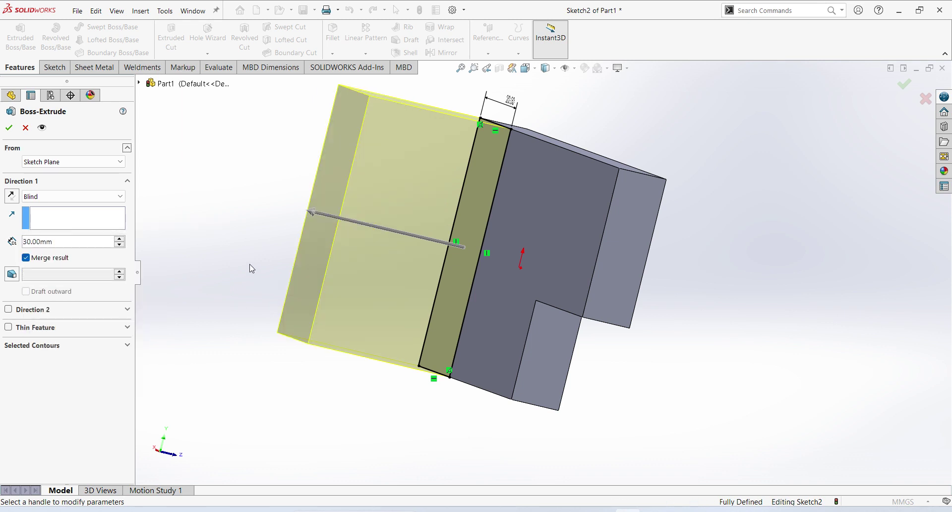
click(904, 84)
- Start a sketch on the plate's large flat face beside the raised end block and view that face straight on
middle_drag(684, 289, 641, 306)
click(540, 219)
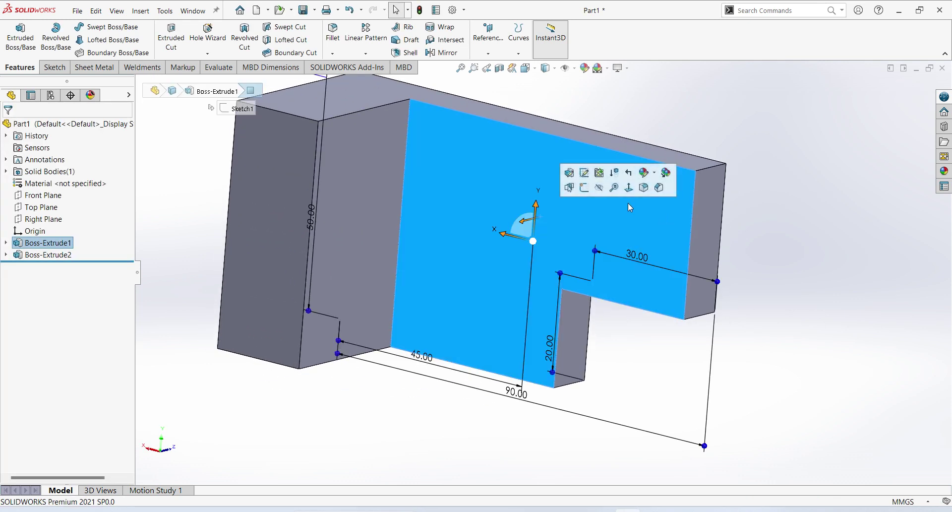
click(584, 188)
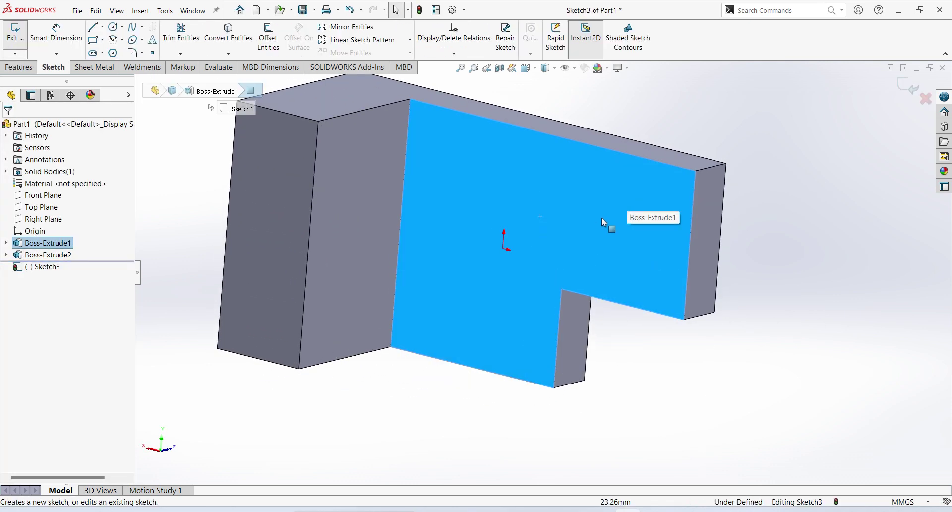
click(47, 266)
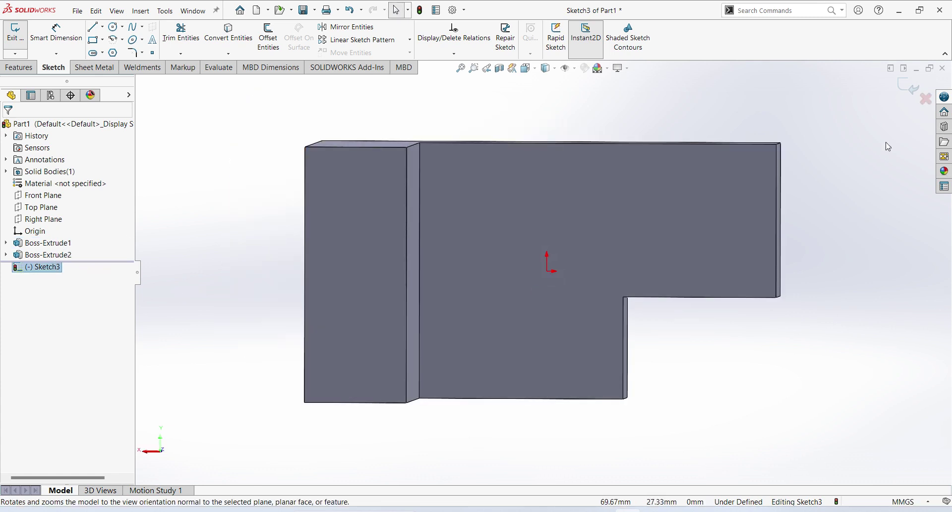
click(48, 270)
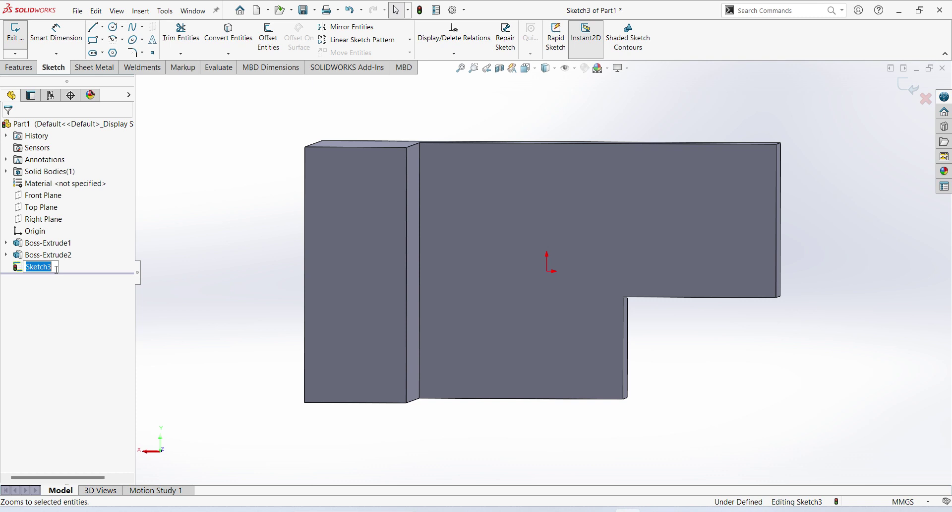
click(66, 268)
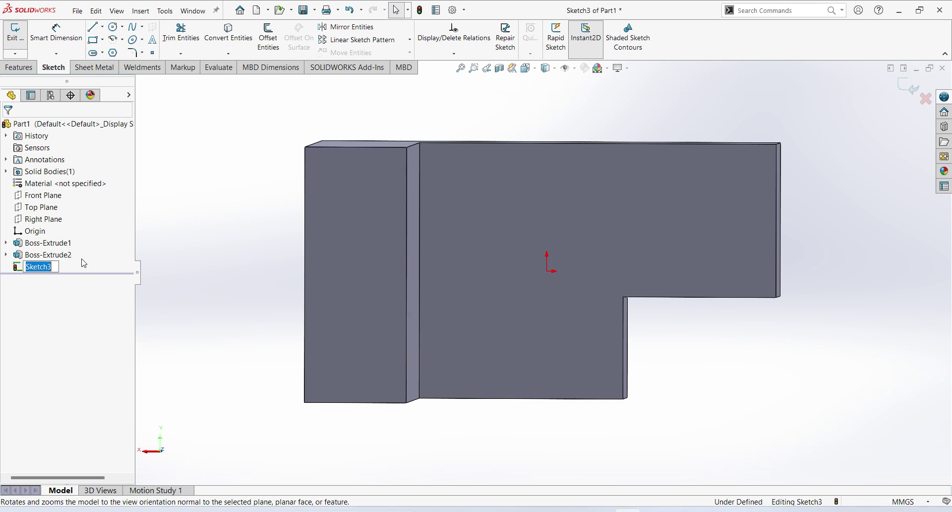
click(55, 266)
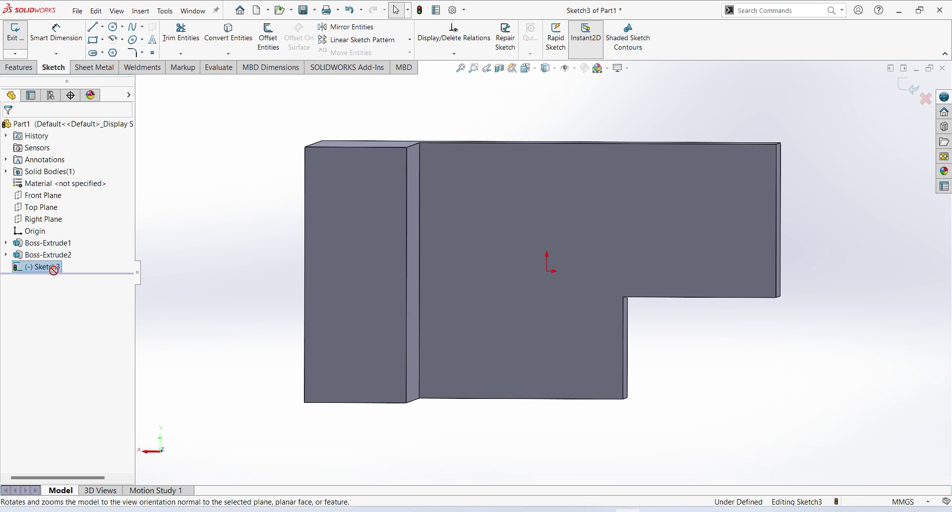
click(77, 265)
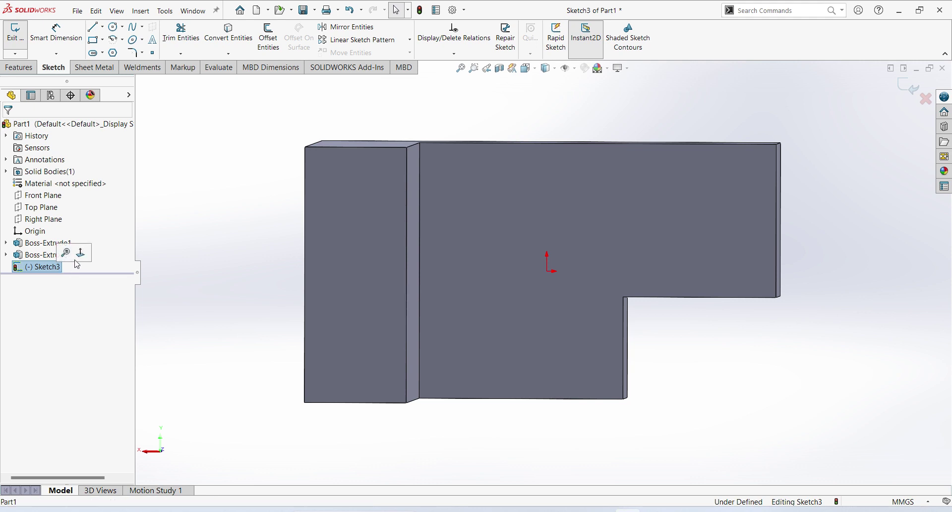
click(49, 255)
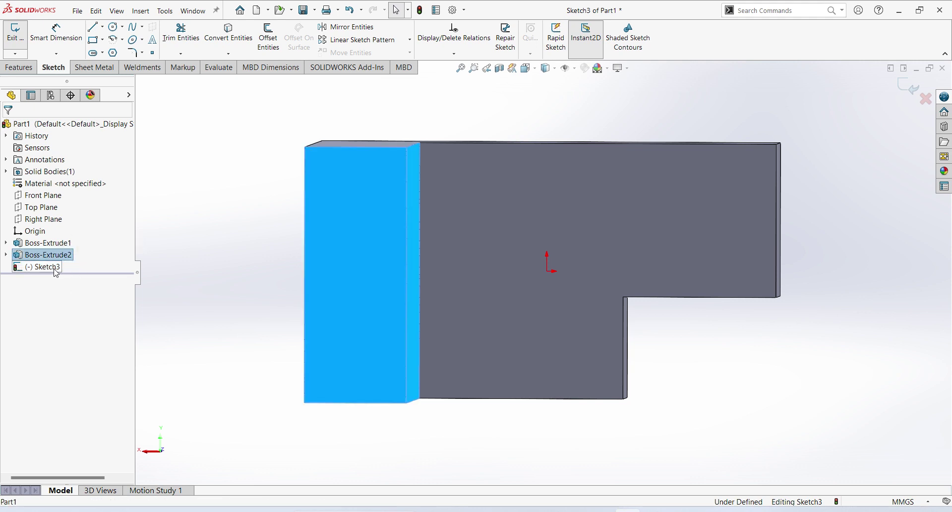
click(55, 267)
click(78, 254)
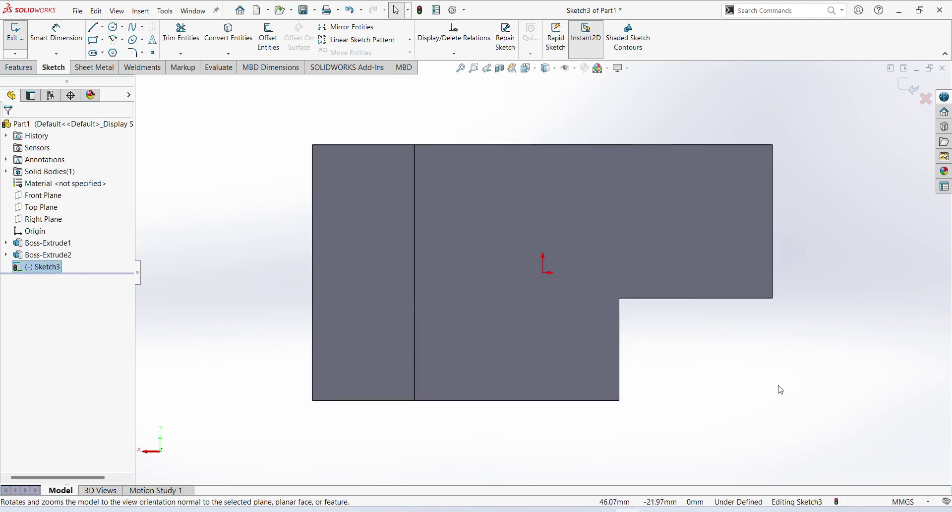
- Check the PDF drawing and draw a corner rectangle about 44 by 12 mm from the end block's inner edge along the plate's upper edge
click(627, 510)
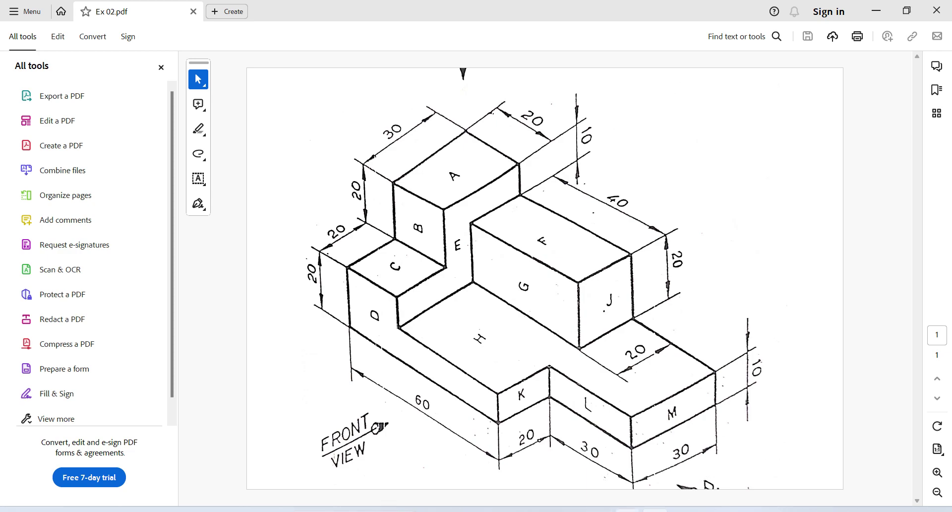
click(655, 510)
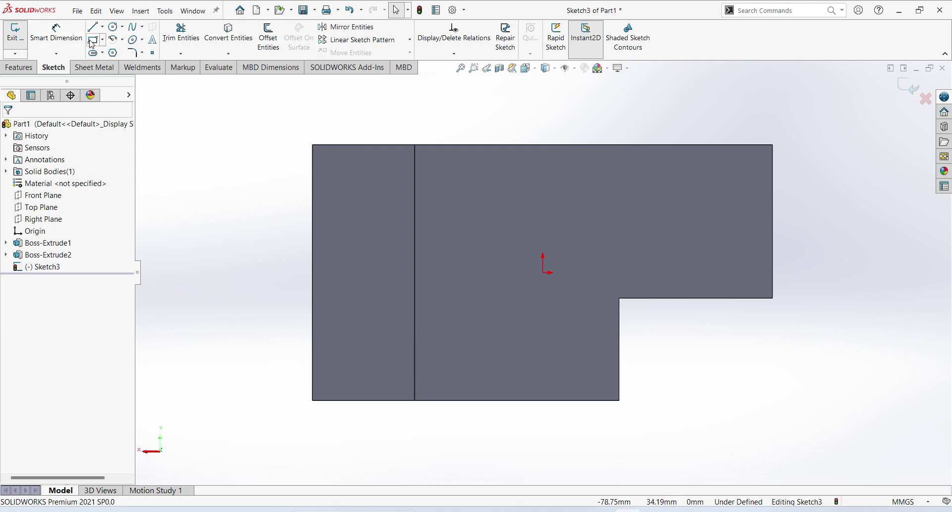
click(92, 44)
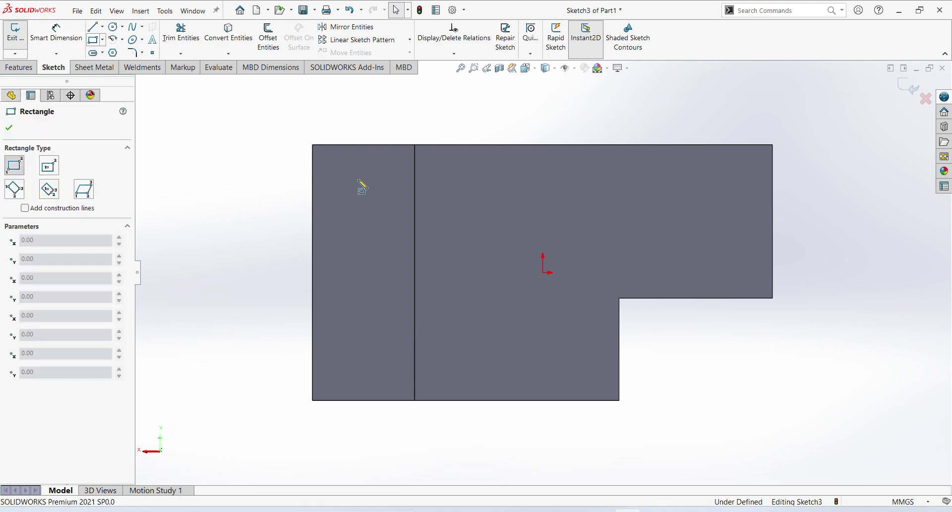
click(415, 144)
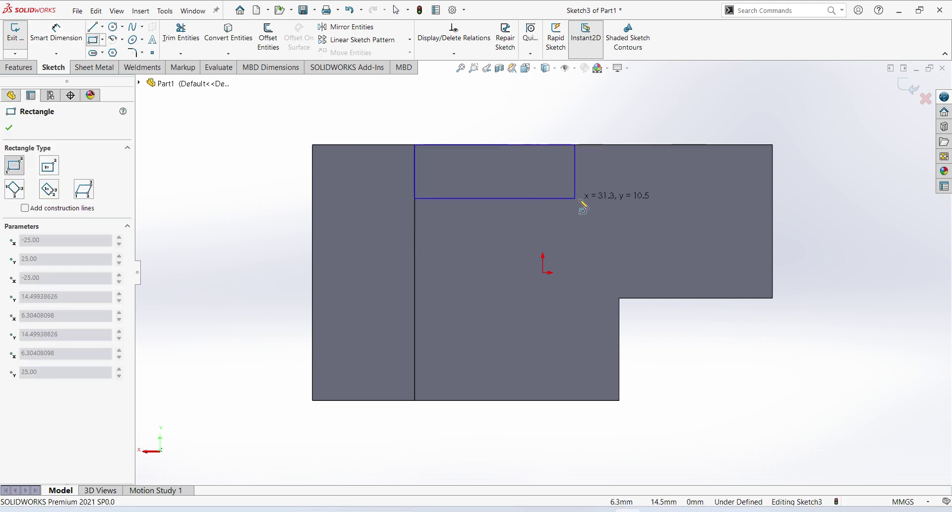
click(642, 208)
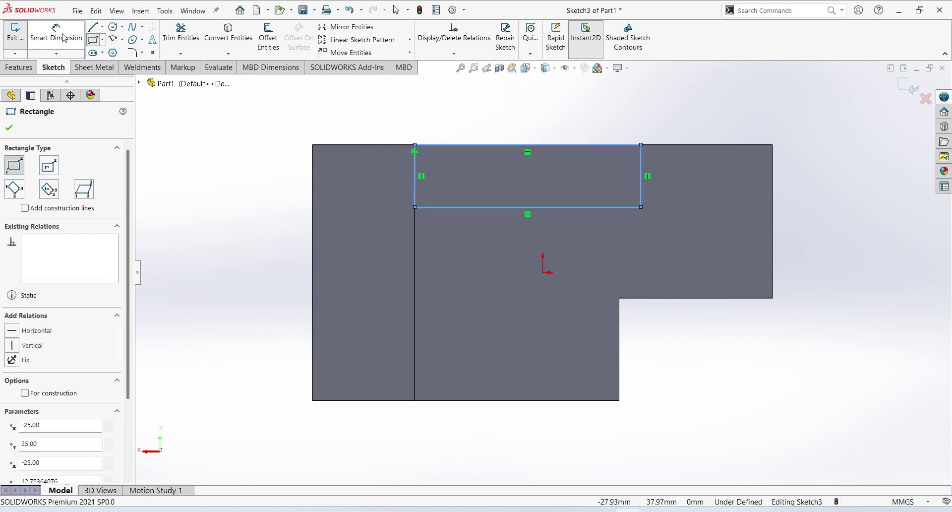
- Dimension the rectangle 40 mm long and 20 mm high, and close the sketch
click(56, 32)
click(477, 146)
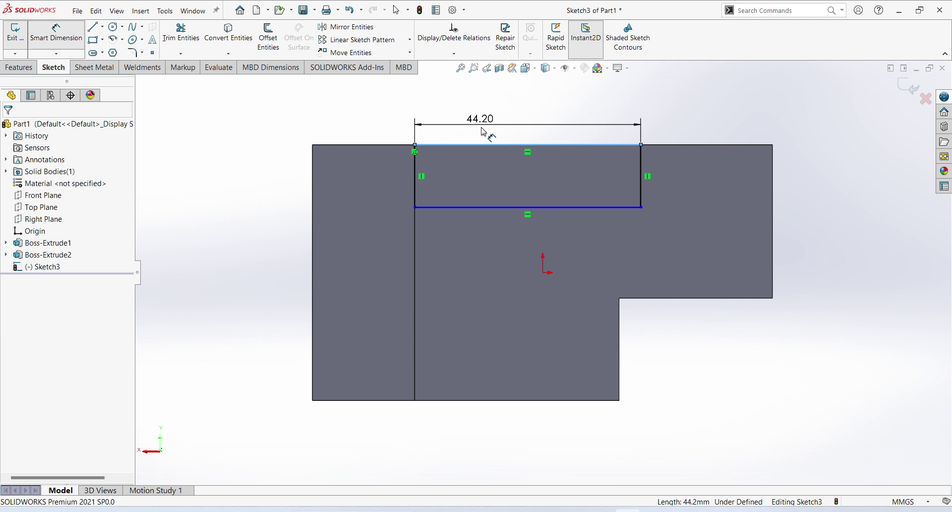
click(487, 128)
text(40)
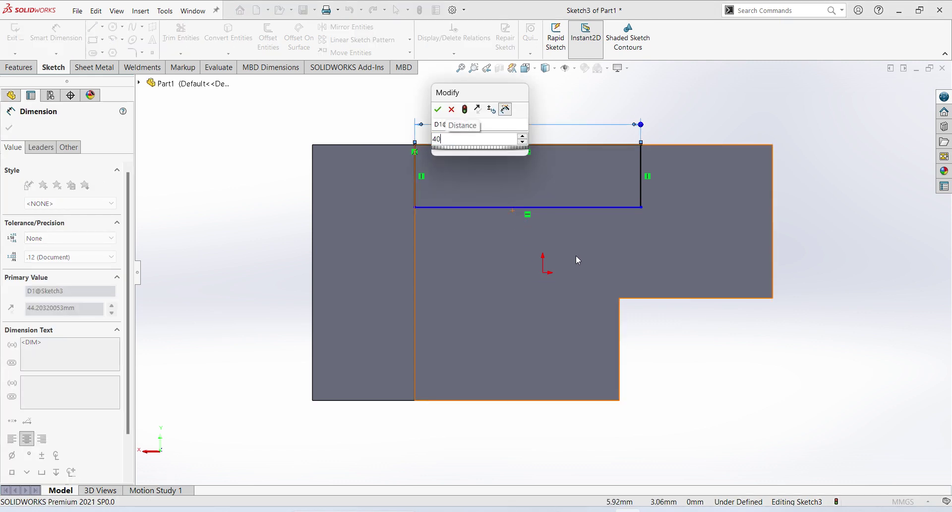
key(Return)
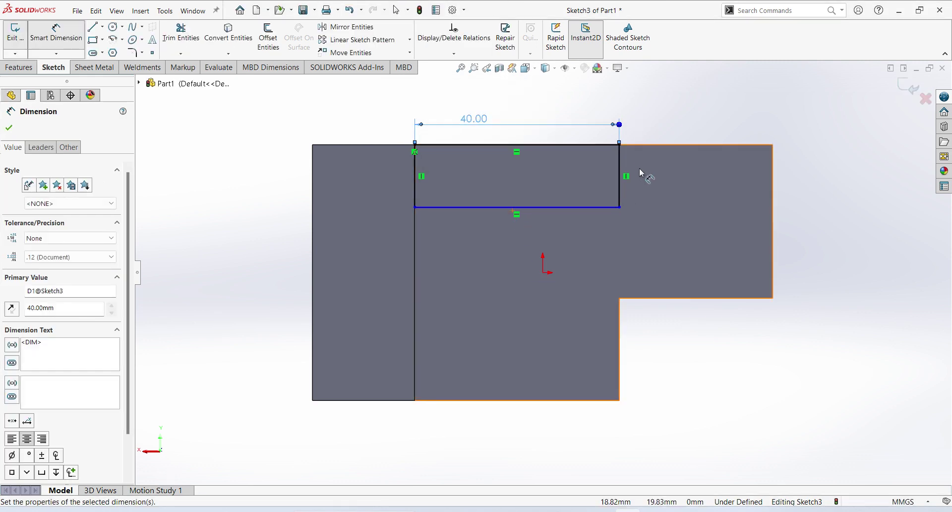
click(618, 198)
click(641, 200)
text(20)
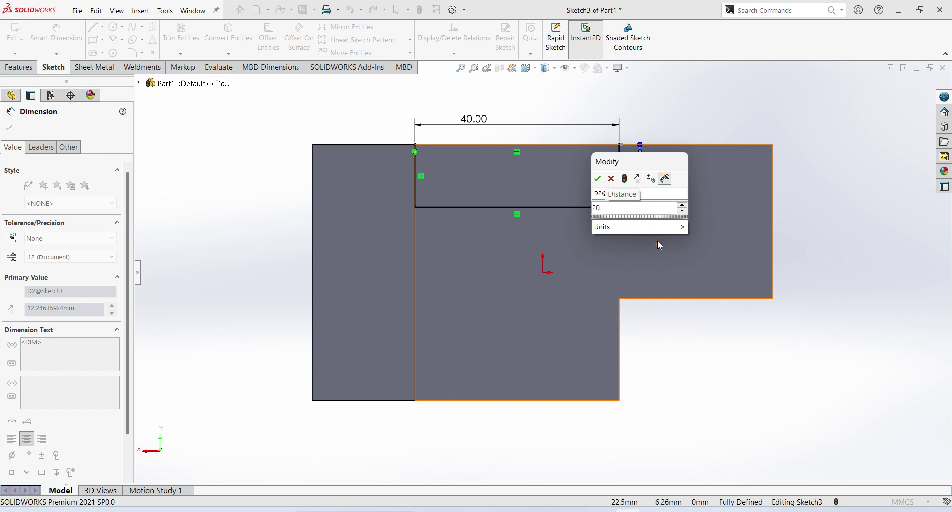
key(Return)
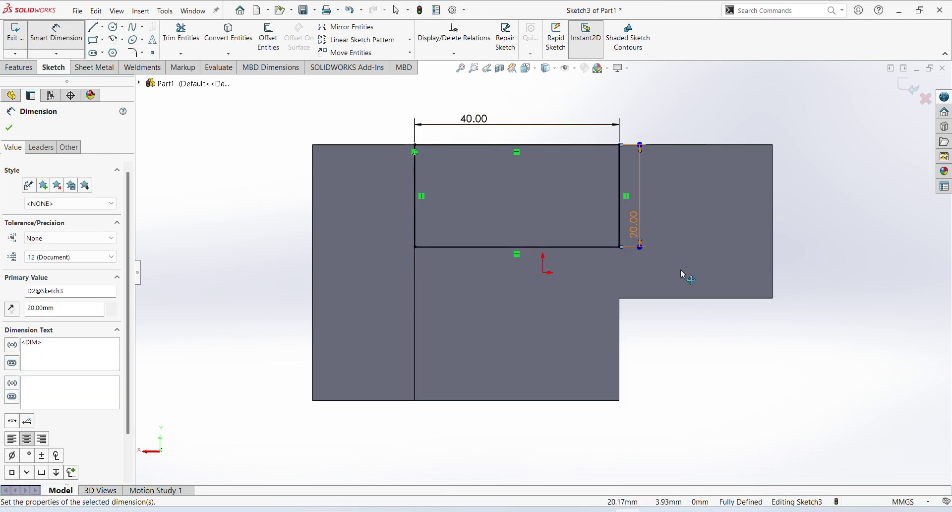
click(906, 93)
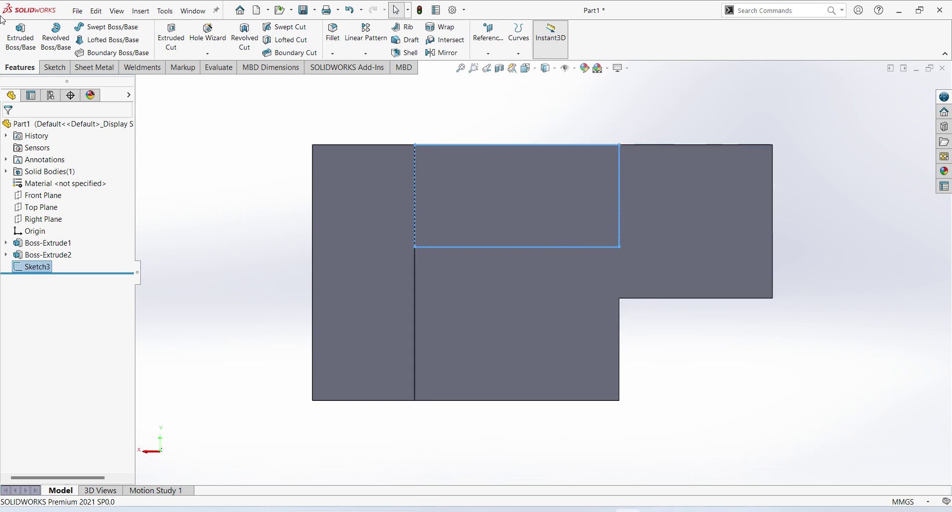
- Start a boss extrusion of the 40 by 20 mm rectangle and check the block height in the PDF drawing
click(20, 38)
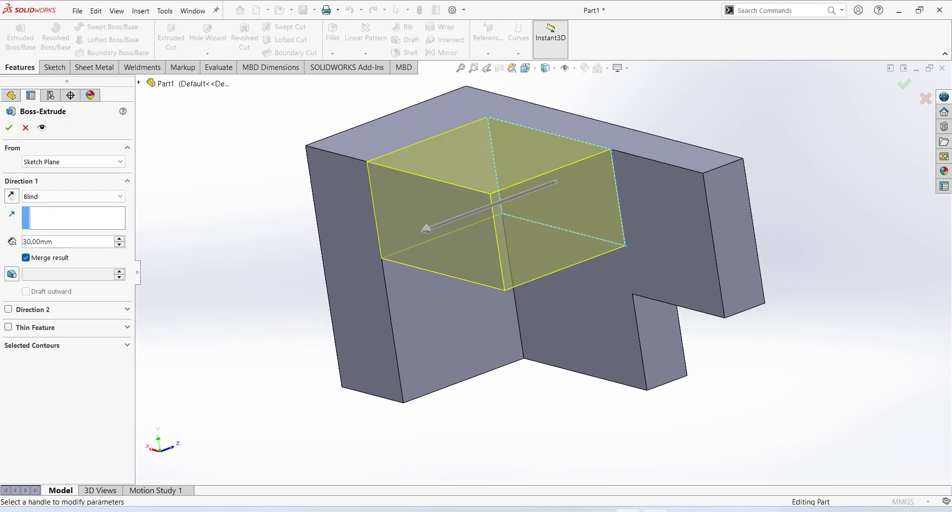
key(alt+Tab)
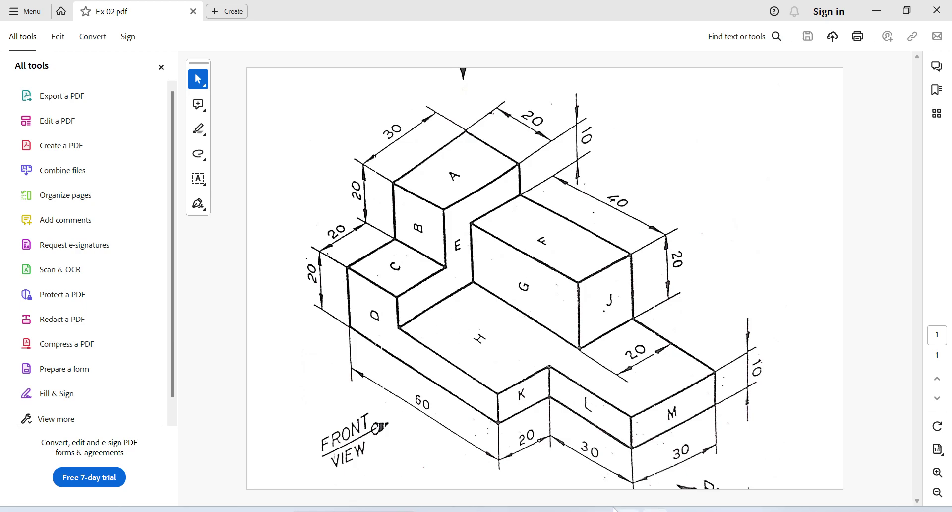
key(alt+Tab)
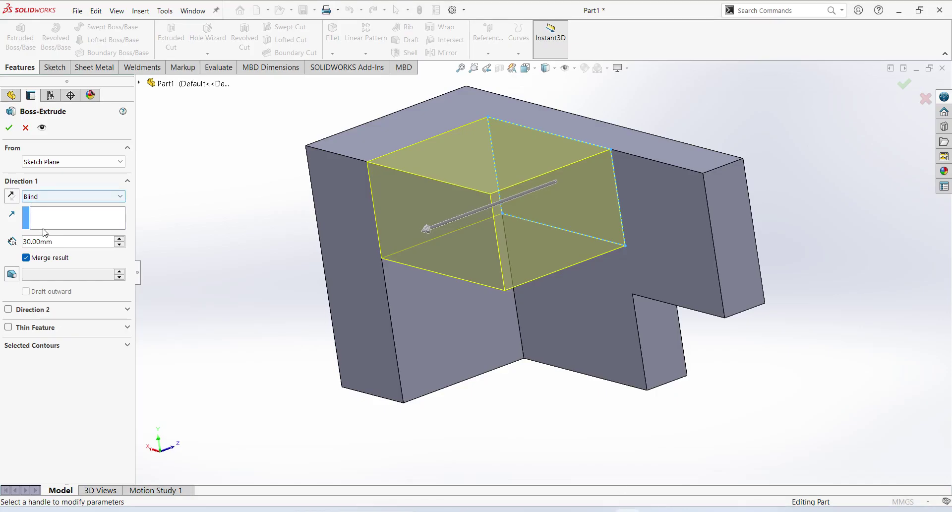
double_click(39, 242)
click(39, 241)
mouse_move(52, 263)
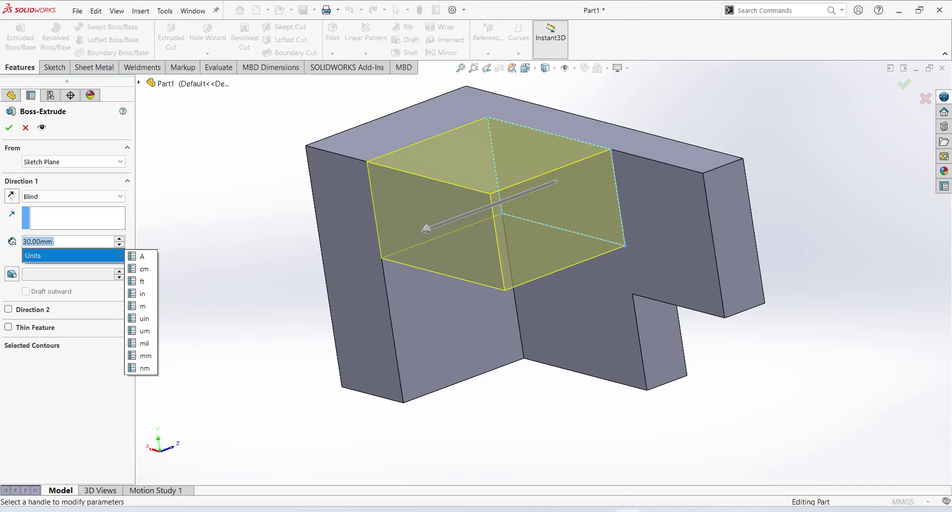
text(20ft)
key(Return)
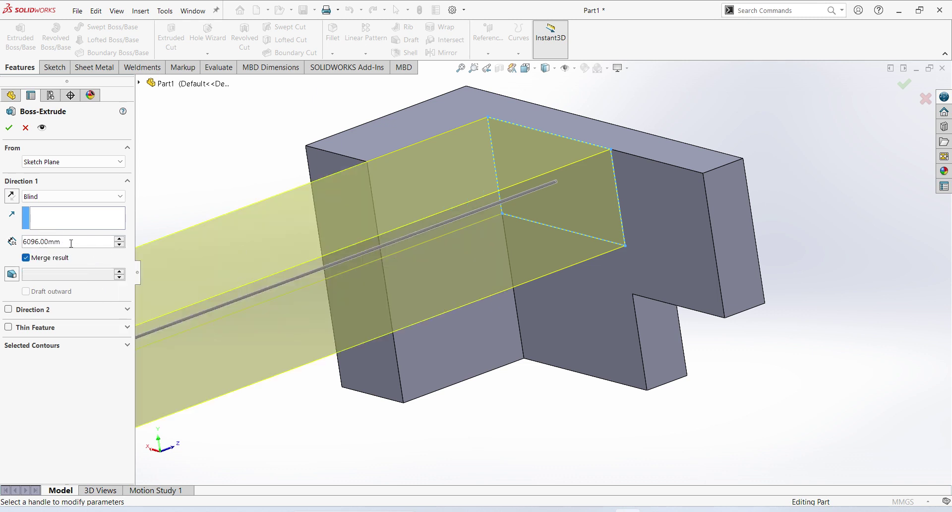
- Extrude the 40 by 20 mm rectangle to a blind depth of 20 mm, merged with the part
drag(70, 243, 1, 245)
text(20)
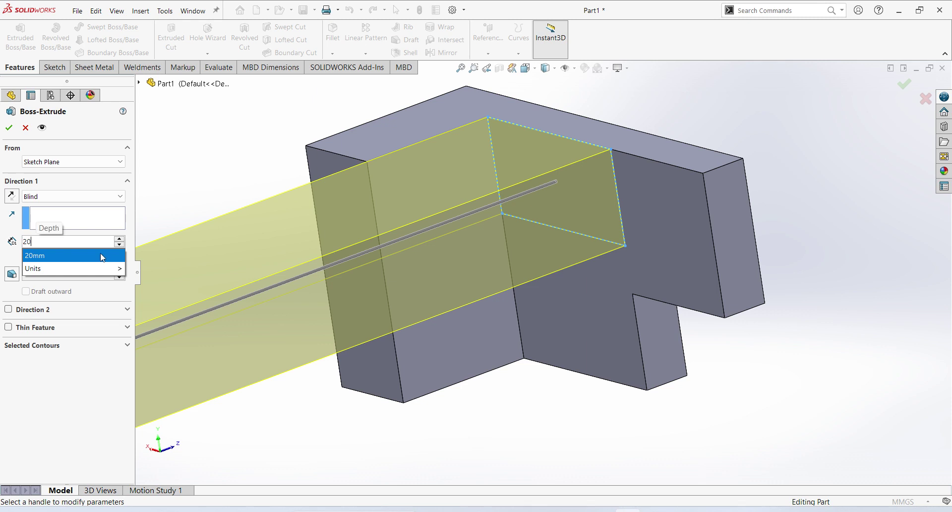
key(Return)
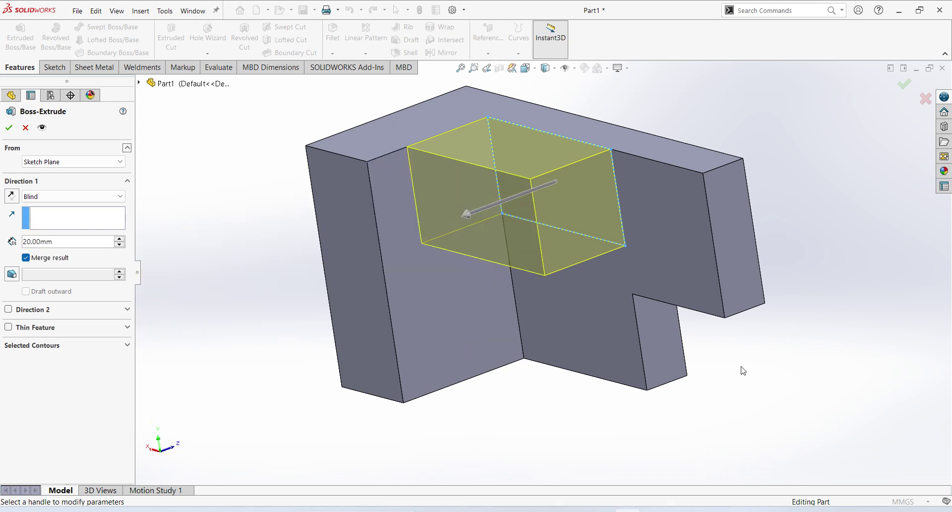
click(904, 85)
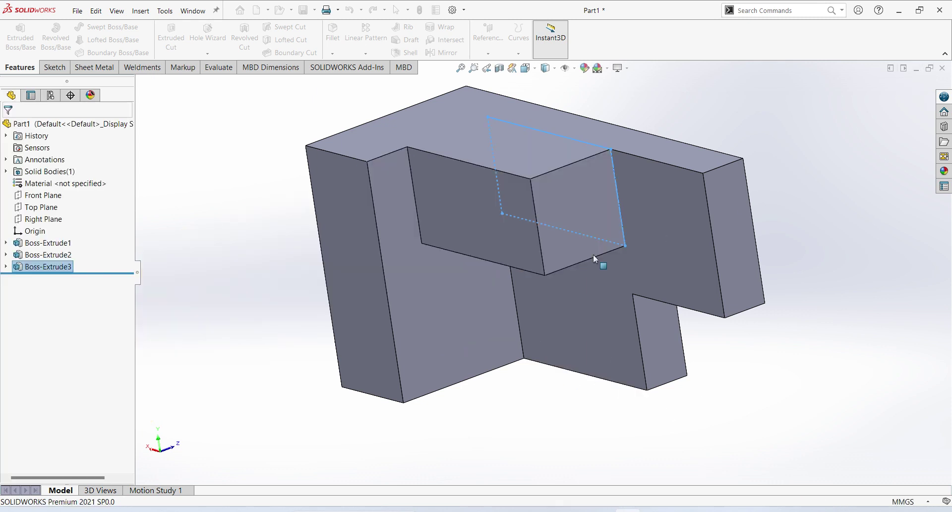
- Start a sketch on the tall end block's inner side face, next to the new block, and view that face straight on
mouse_move(593, 254)
middle_down()
mouse_move(535, 233)
mouse_move(750, 365)
middle_up()
click(750, 365)
mouse_move(545, 300)
middle_down()
mouse_move(583, 284)
mouse_move(522, 278)
middle_up()
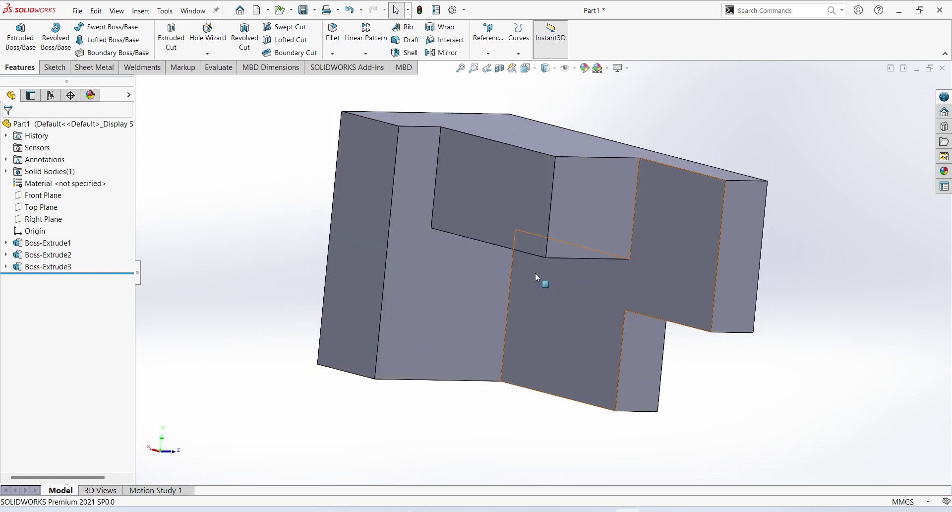
click(429, 307)
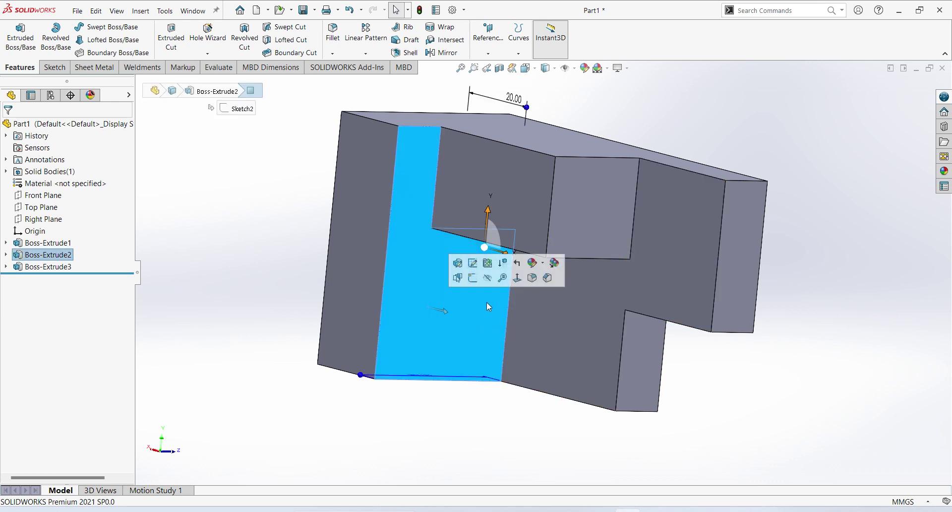
click(472, 278)
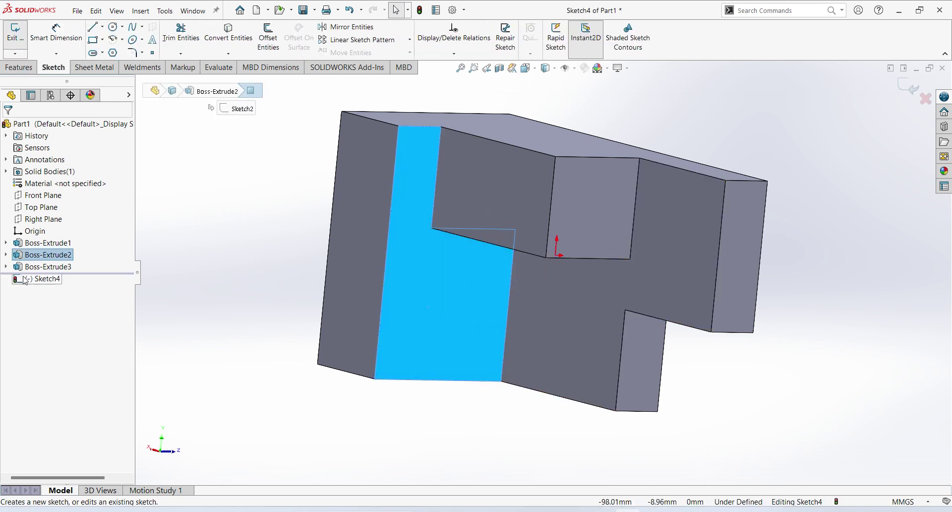
click(45, 278)
click(54, 274)
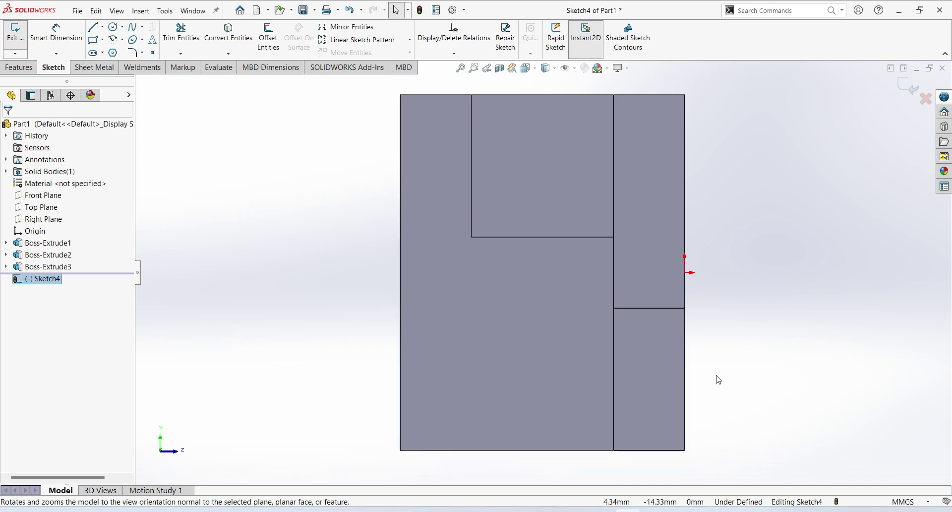
- Check the step dimensions in the PDF drawing and sketch a corner rectangle about 13 by 14 mm at the end-block face's lower corner opposite the plate
key(alt+Tab)
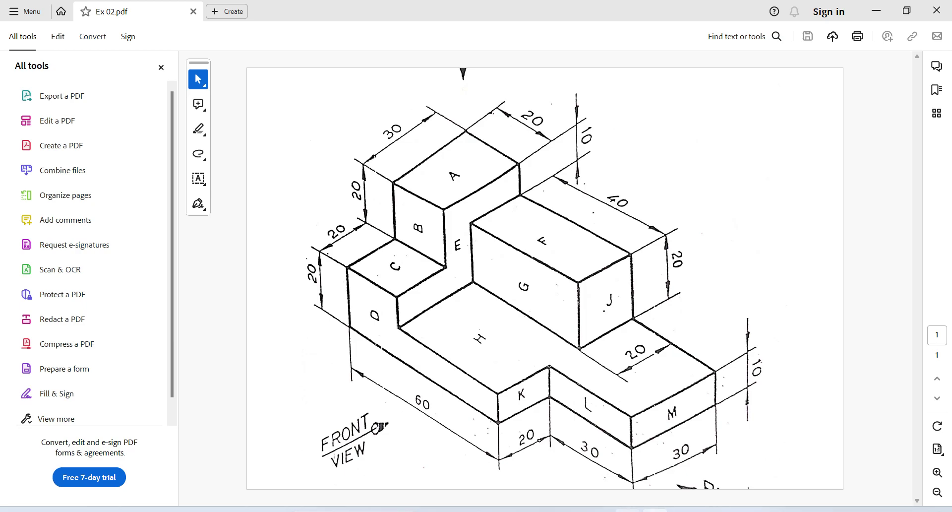
key(alt+Tab)
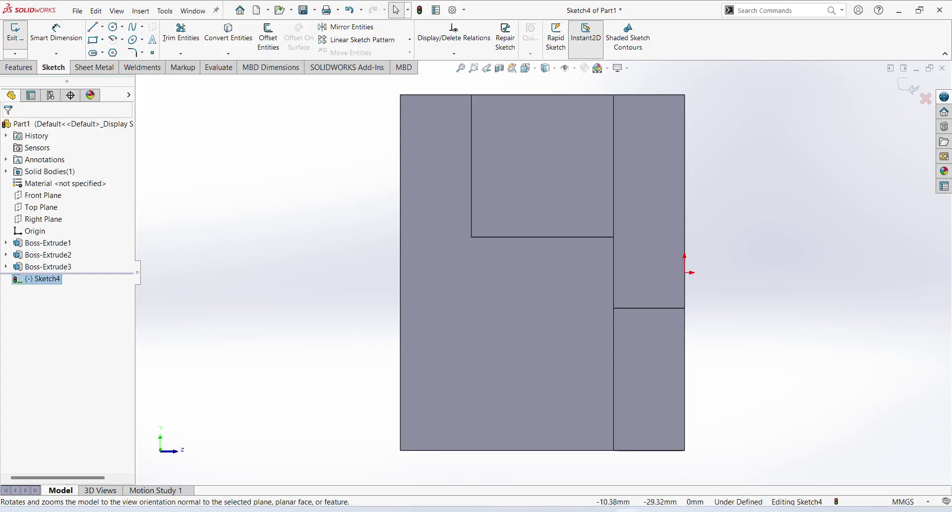
click(99, 41)
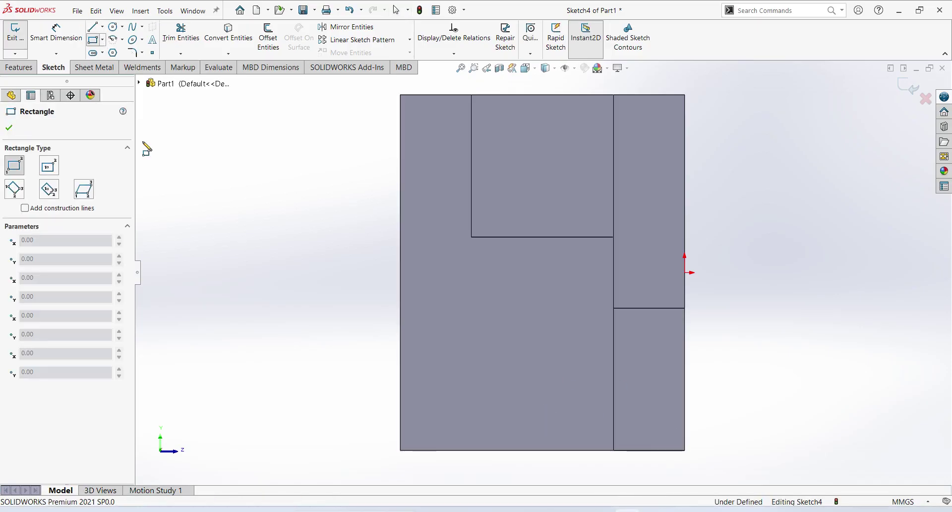
click(400, 450)
click(495, 351)
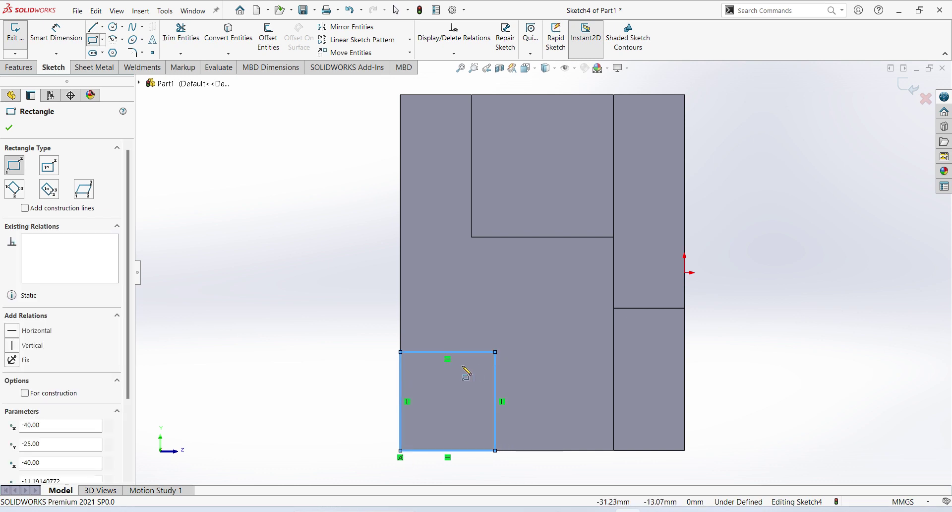
- Dimension the corner rectangle 20 mm wide and 20 mm high, and close the sketch
click(56, 33)
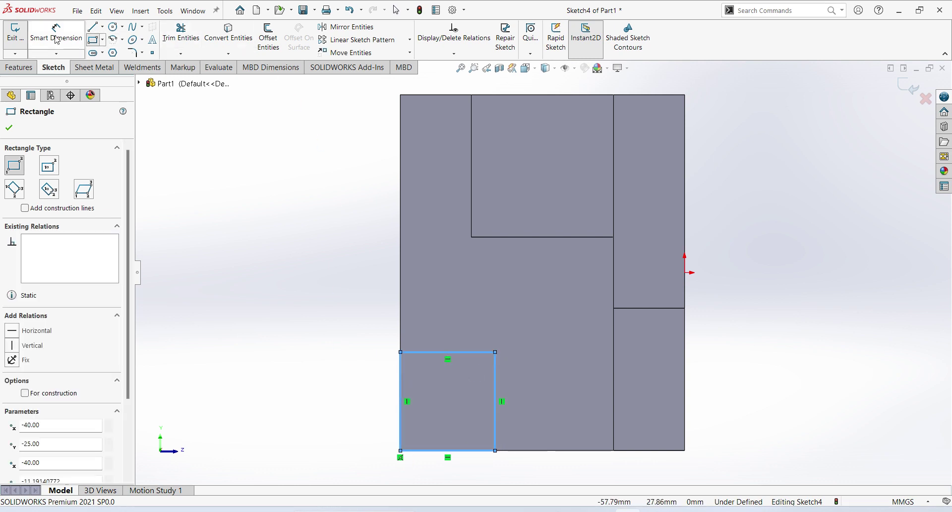
click(476, 353)
click(465, 315)
text(2)
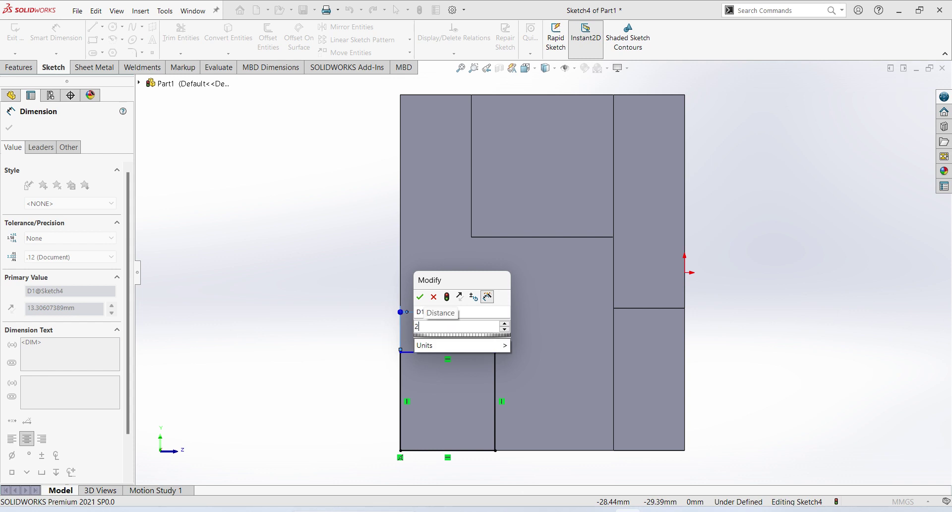
text(0)
key(Return)
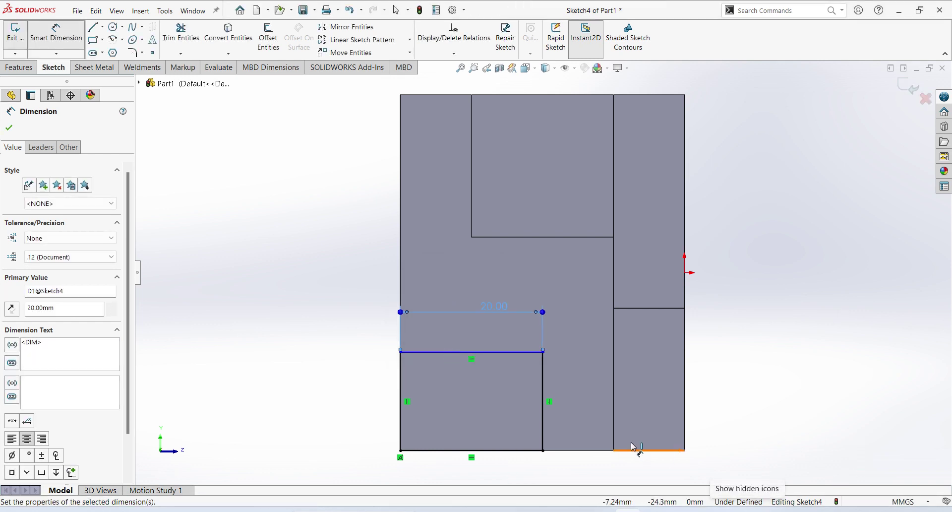
click(544, 435)
click(583, 430)
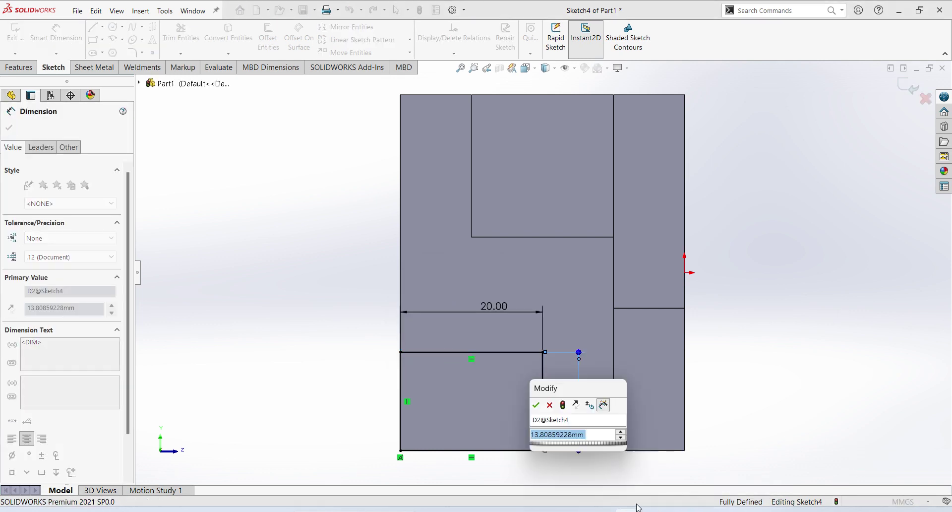
text(20)
key(Return)
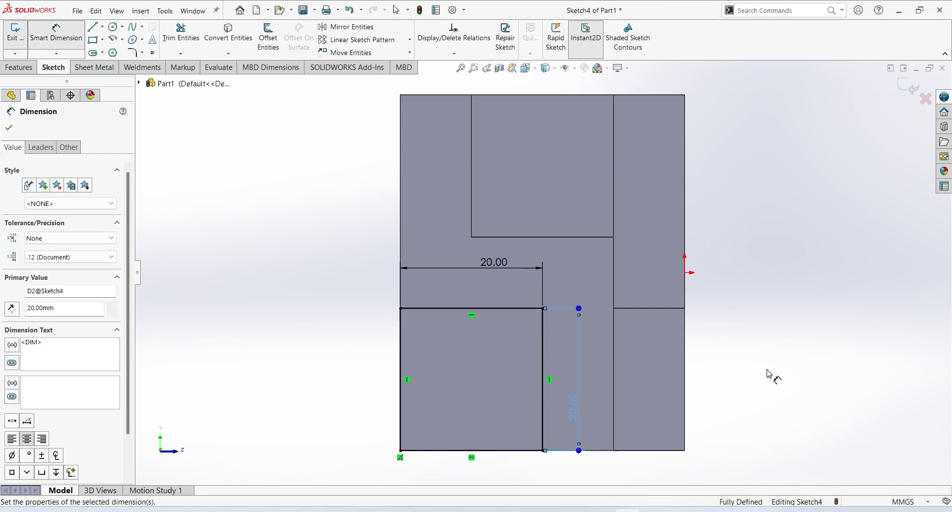
click(910, 87)
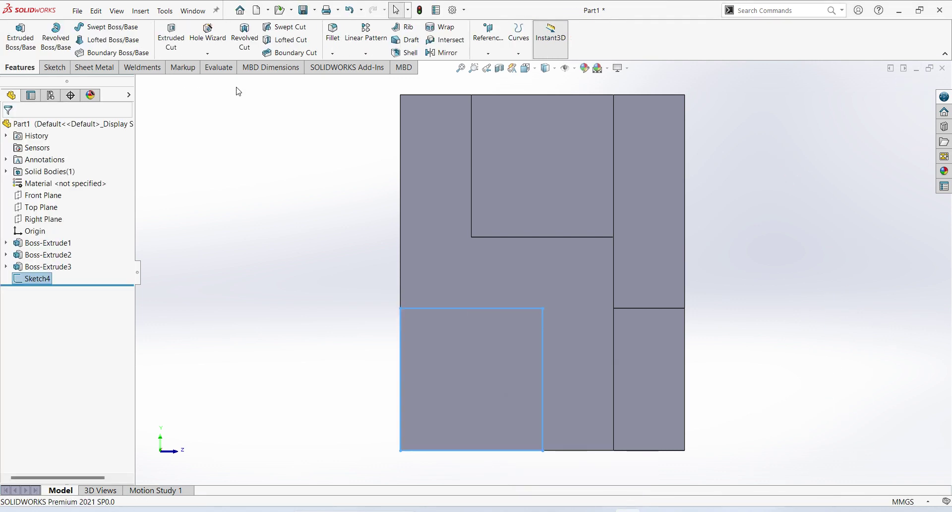
- Cut the 20 mm square out of the end block with an extruded cut ending Up To Next
click(175, 38)
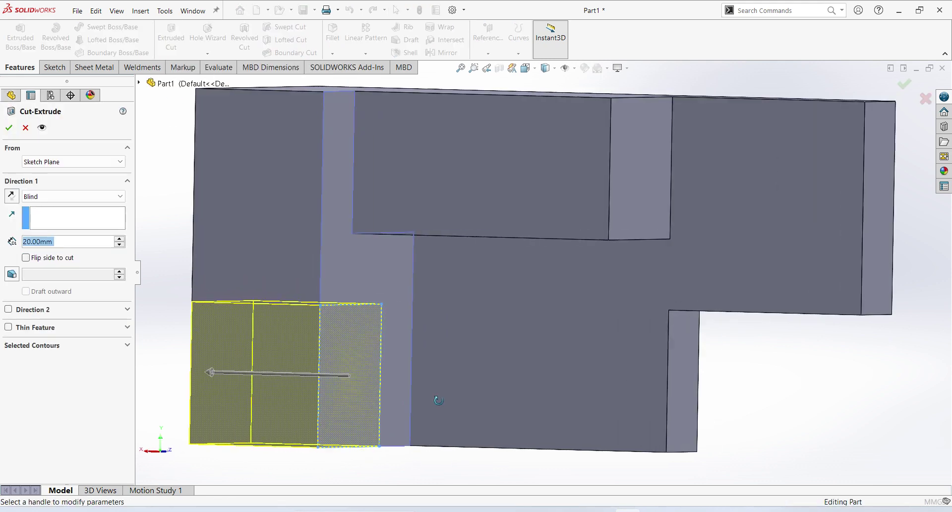
click(108, 196)
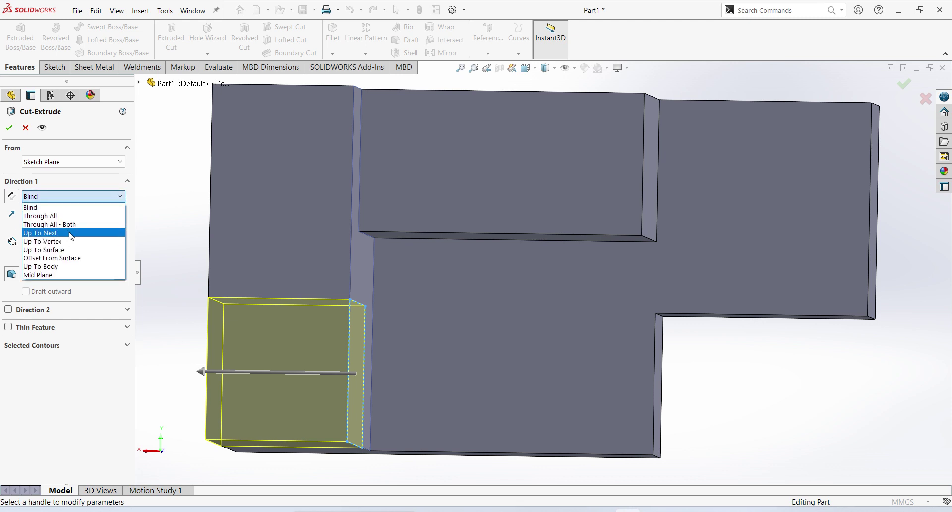
click(64, 232)
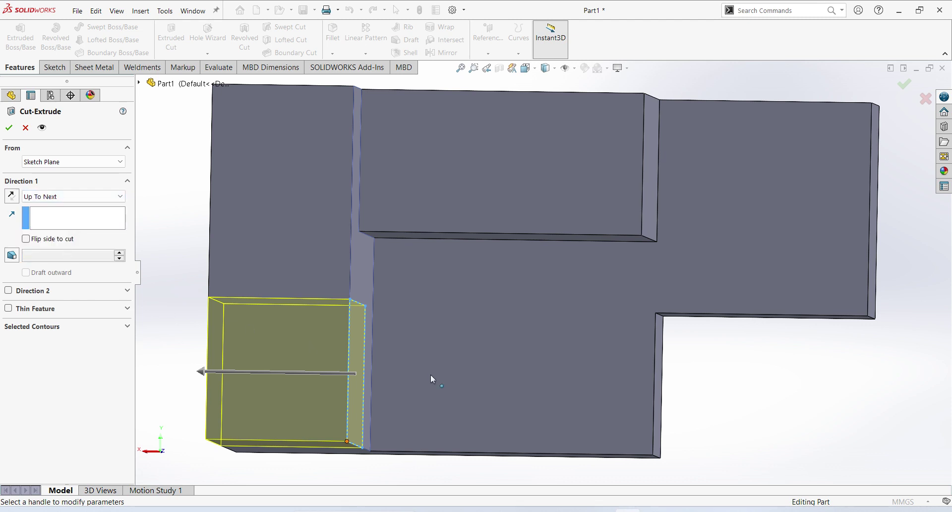
click(9, 127)
- Orbit the part to match the isometric drawing and compare it with the Ex 02.pdf drawing side by side
middle_drag(445, 281, 197, 206)
scroll(423, 266, up, 10)
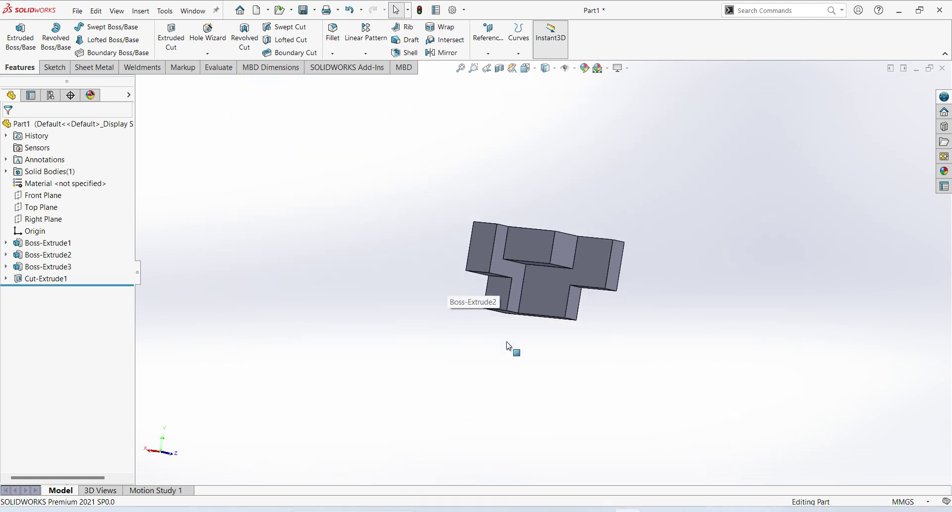
middle_drag(510, 346, 425, 285)
scroll(438, 247, down, 4)
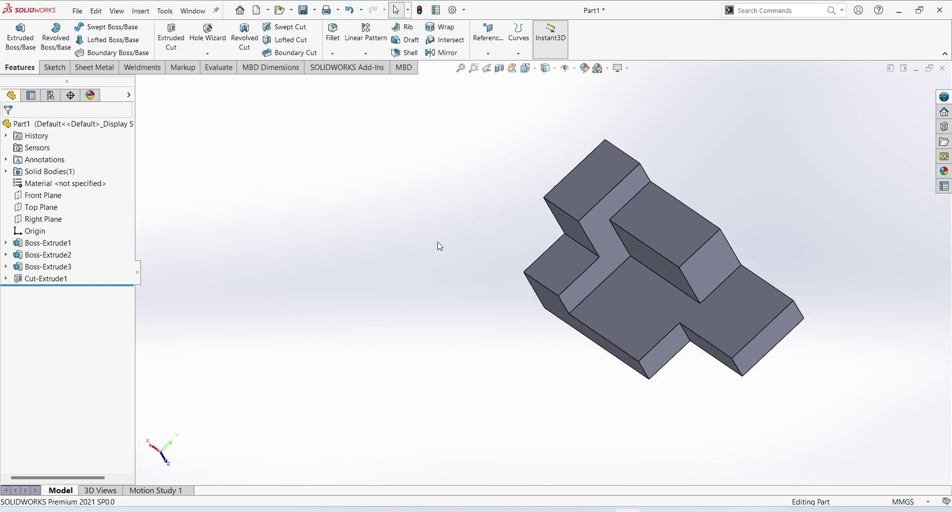
middle_drag(454, 193, 453, 249)
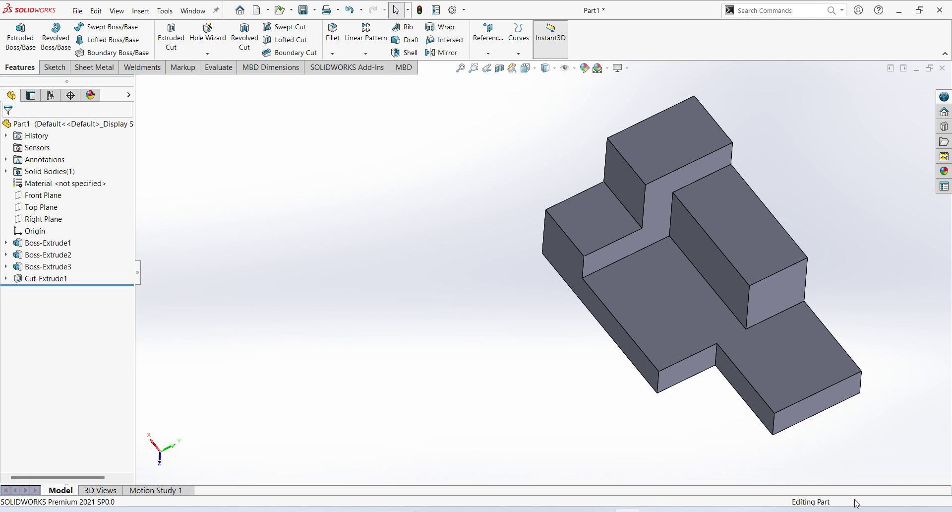
key(alt+Tab)
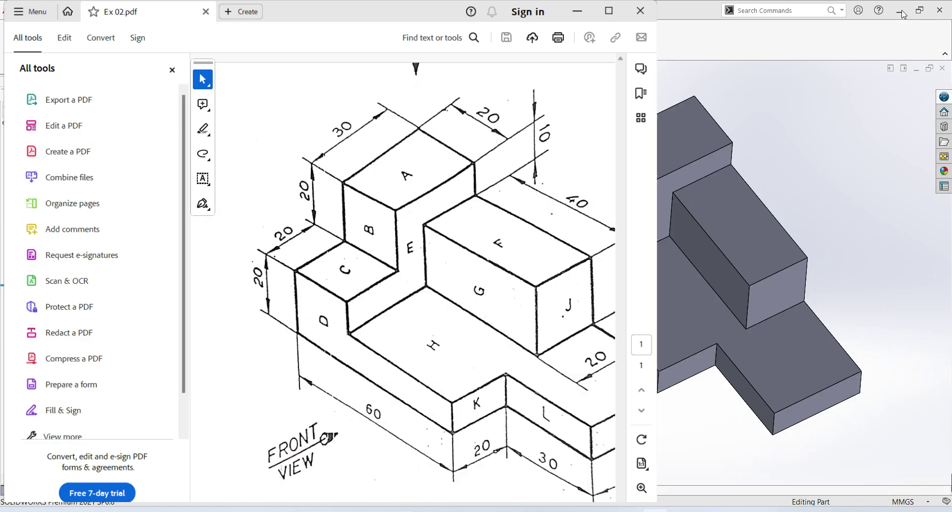
click(905, 11)
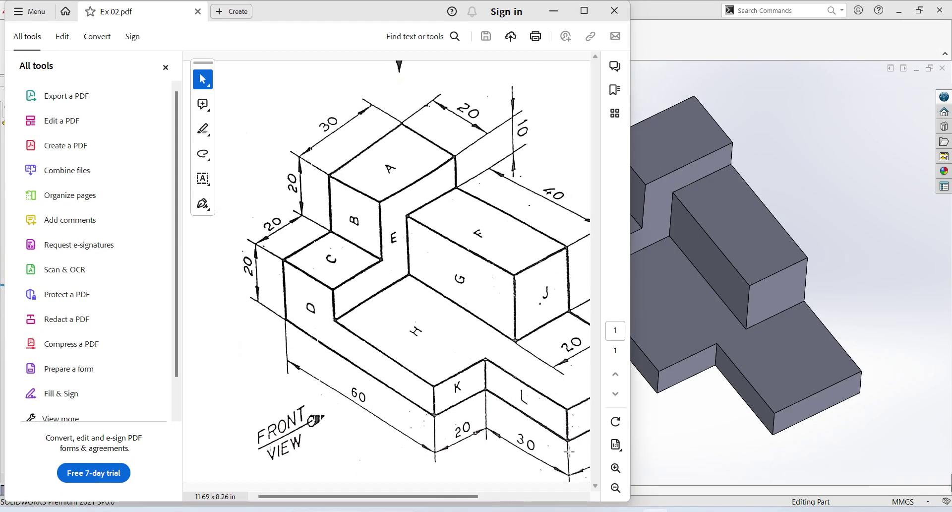
click(615, 488)
click(615, 488)
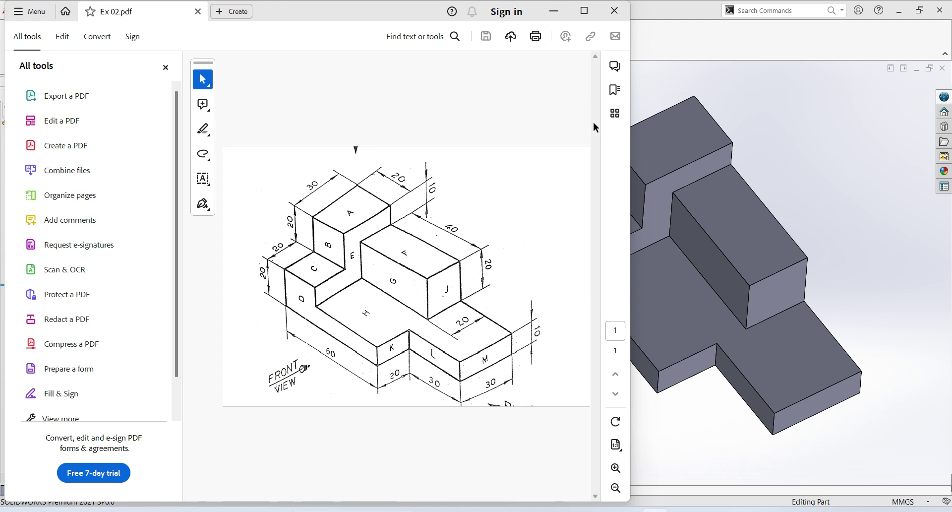
drag(630, 134, 528, 132)
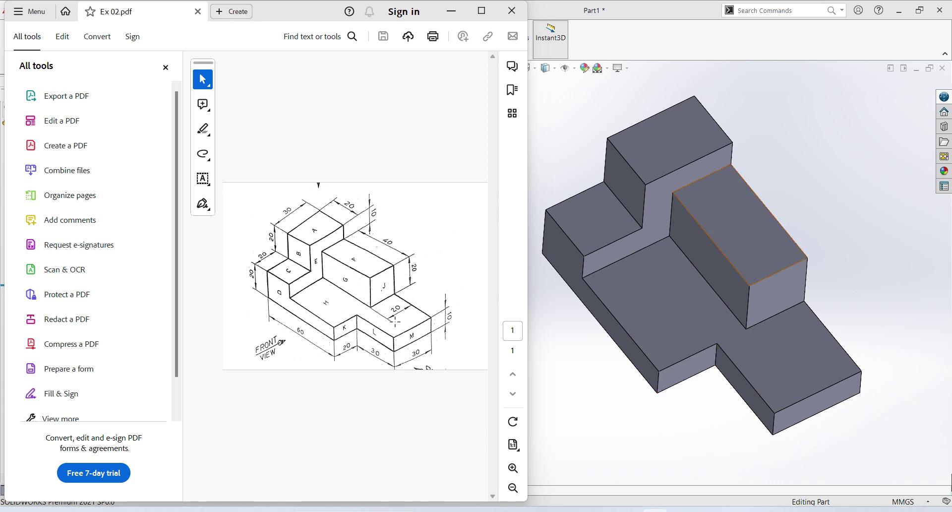
click(564, 119)
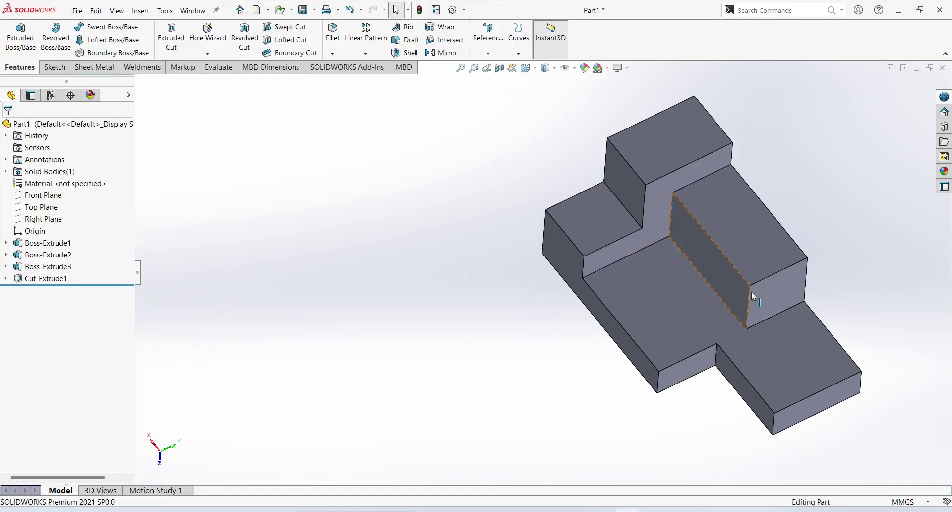
- Edit the part's appearance and apply a cyan colour to the whole part
click(584, 68)
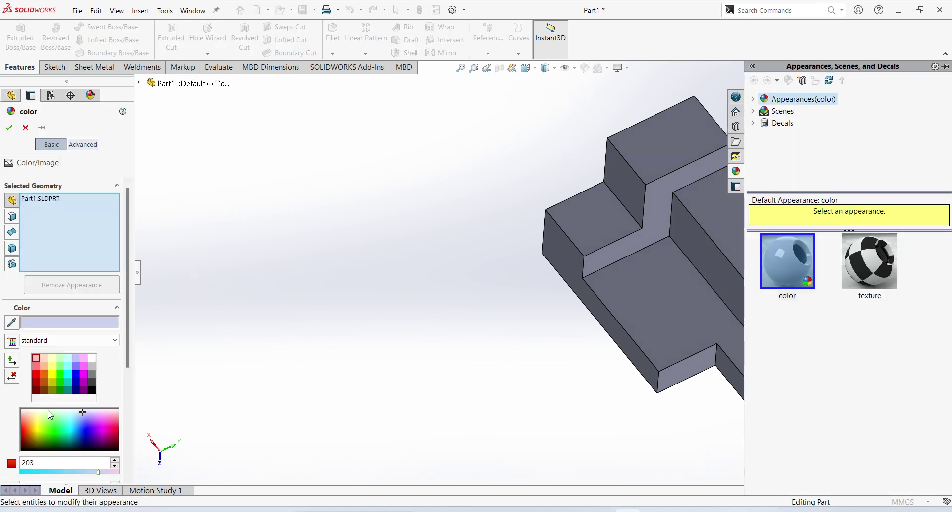
click(50, 374)
click(459, 315)
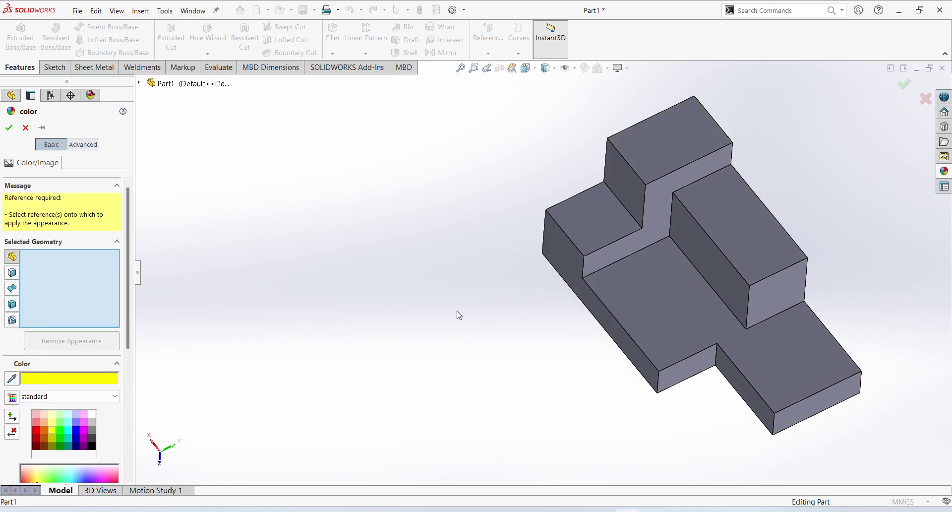
click(67, 430)
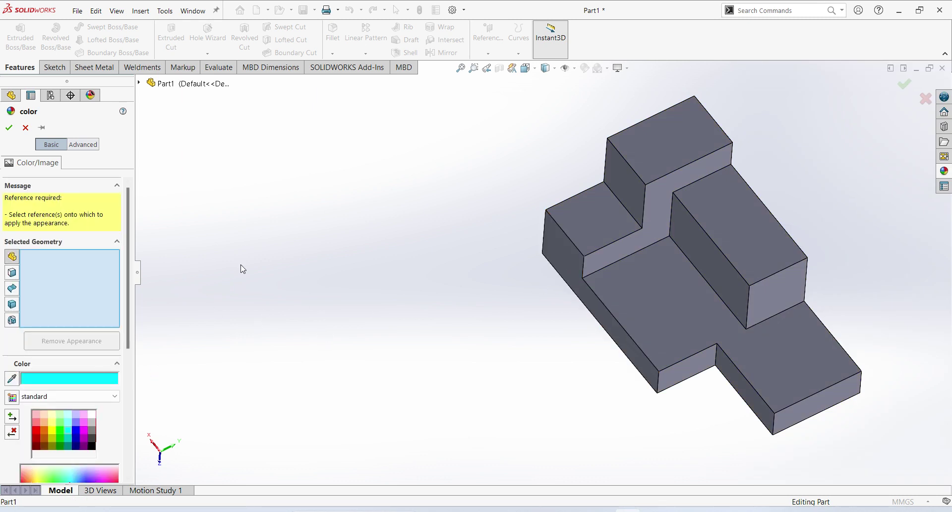
click(202, 85)
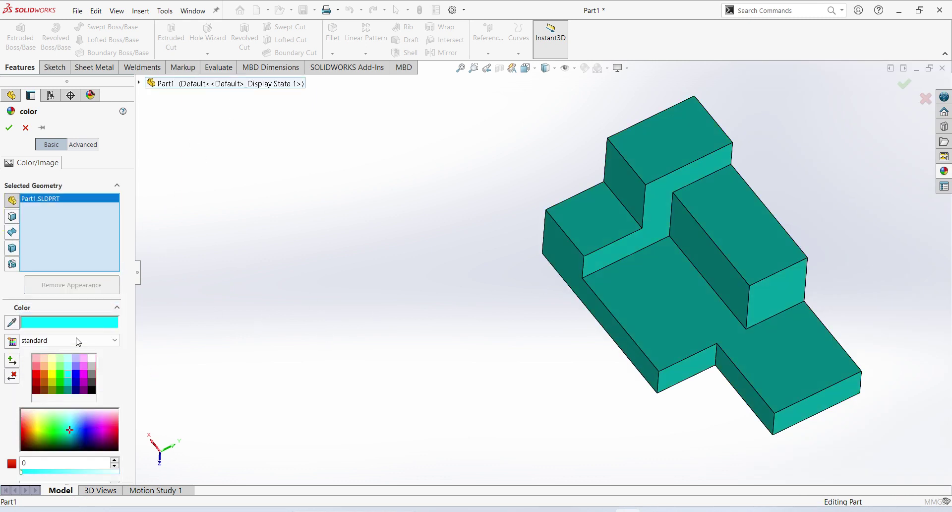
- Try red, orange, yellow, light cyan and blue-violet standard colours on the whole part
click(51, 369)
click(38, 371)
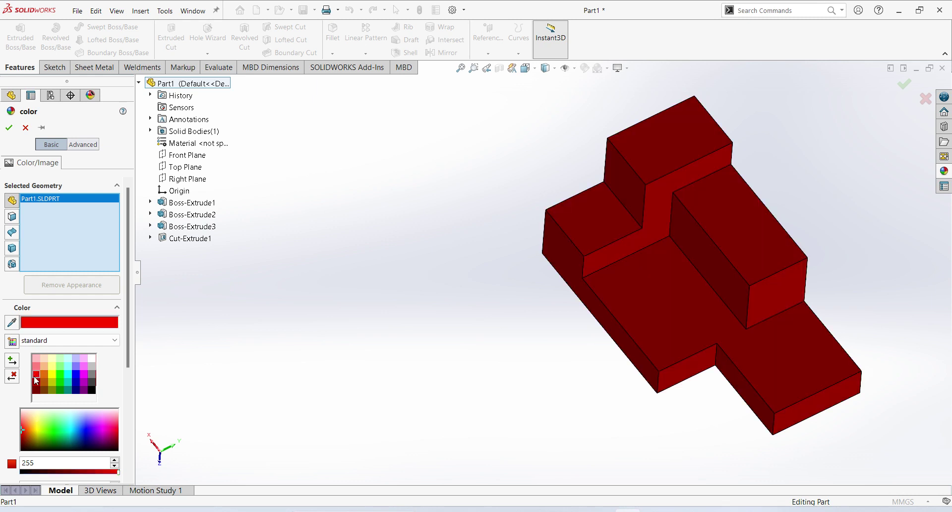
click(47, 380)
click(46, 373)
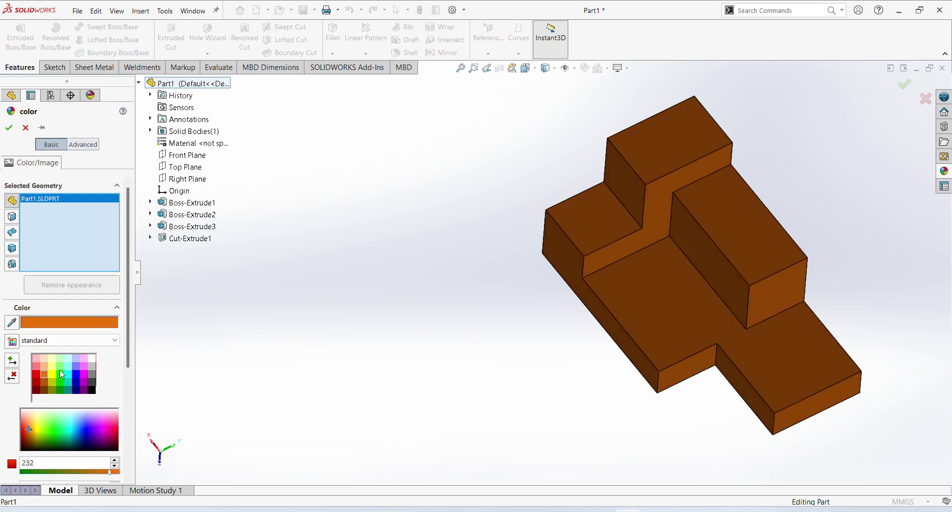
click(49, 372)
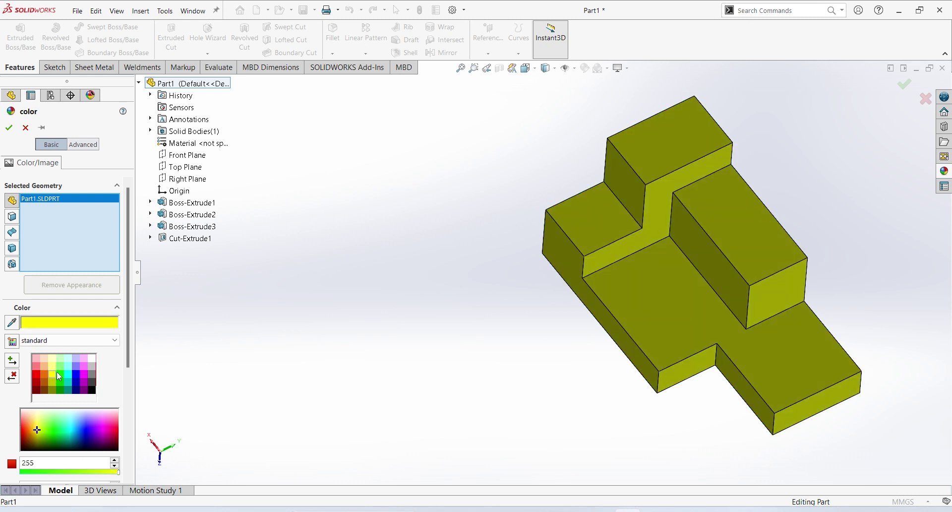
click(42, 368)
click(50, 376)
click(60, 373)
click(68, 367)
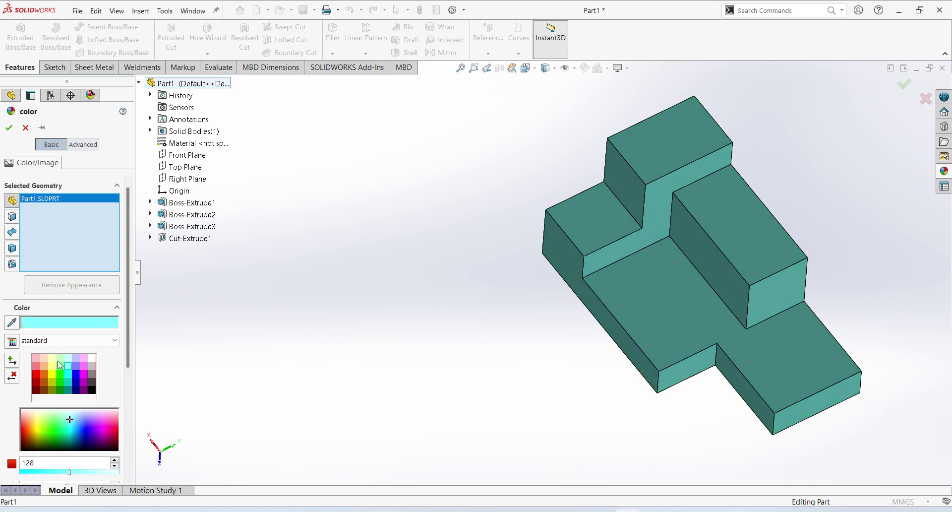
click(56, 365)
click(75, 365)
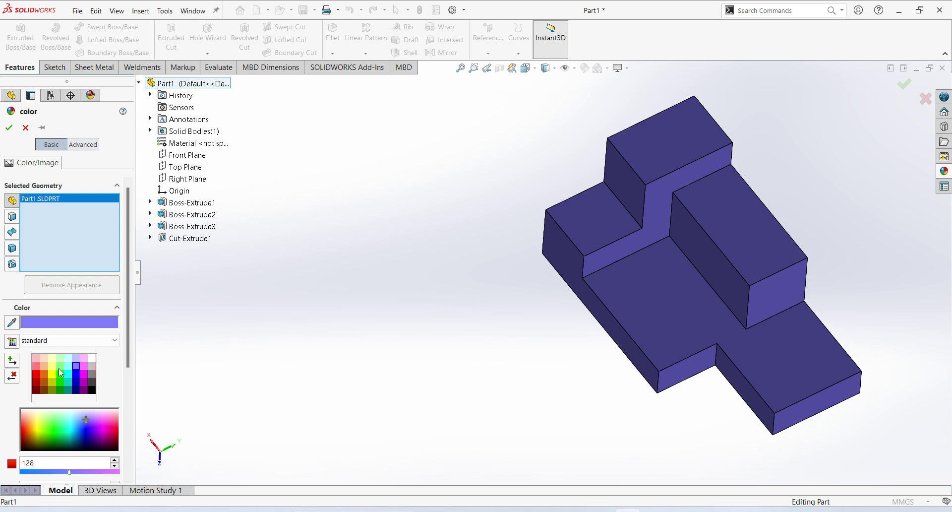
click(73, 374)
- Colour the whole part light cyan, accept the appearance and inspect the finished block
click(65, 368)
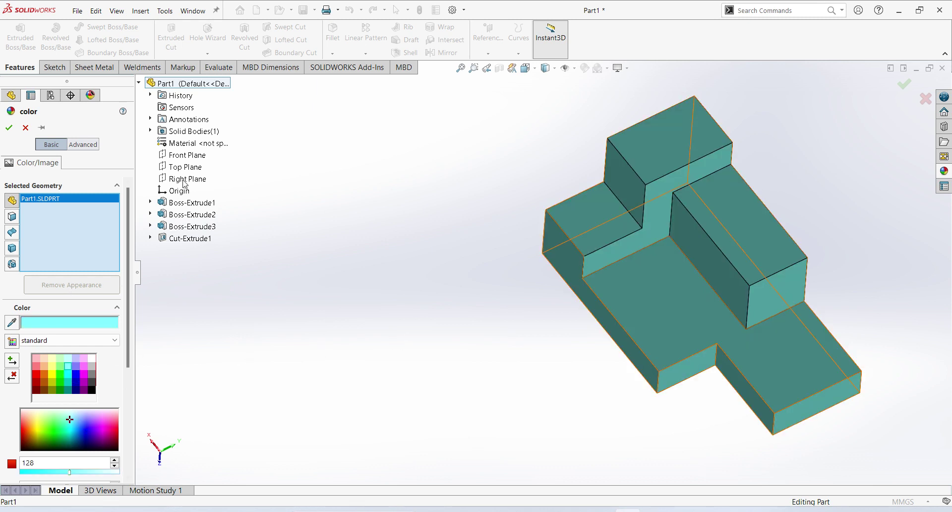
click(9, 129)
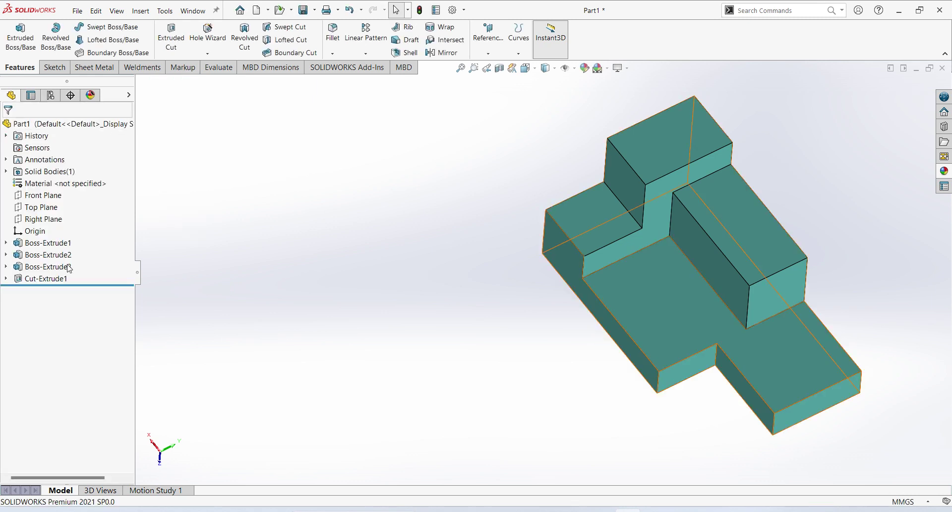
middle_drag(689, 311, 705, 259)
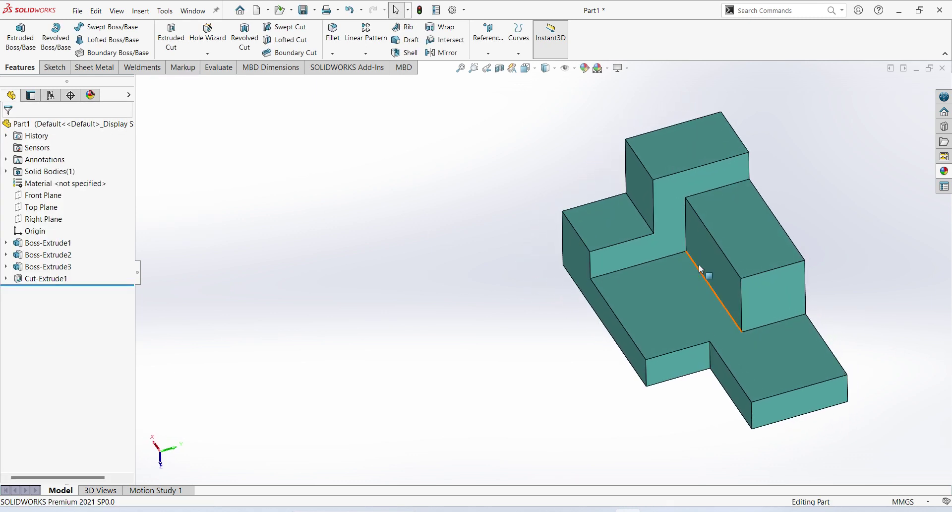
scroll(752, 326, up, 3)
middle_drag(751, 326, 772, 354)
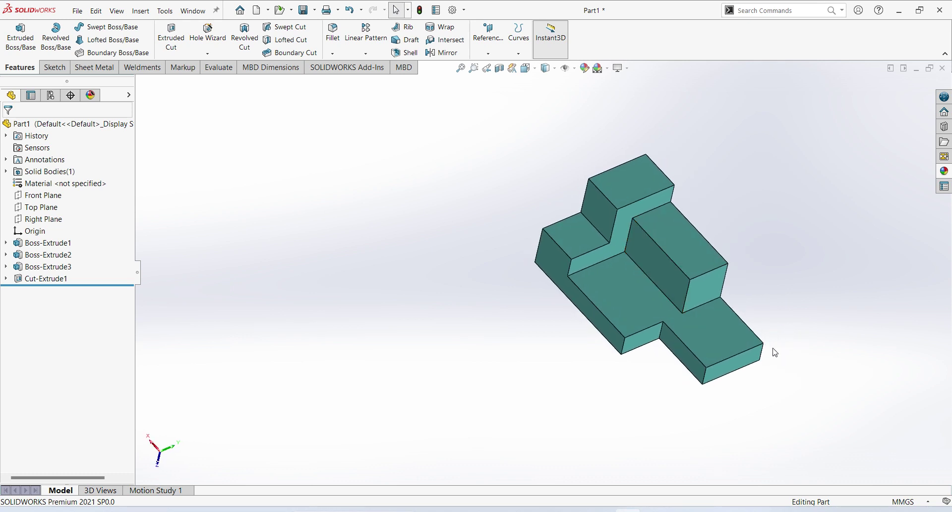